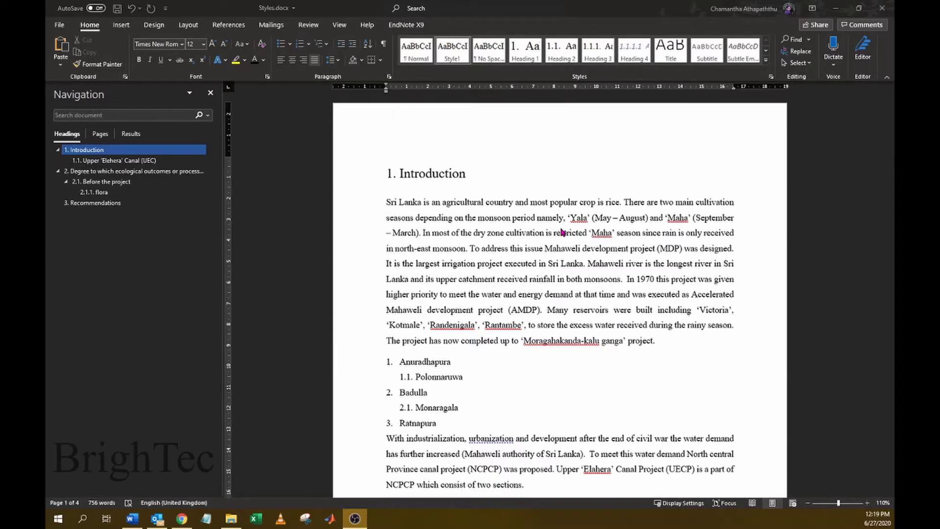
# - Browse the report's sections: UEC, ecological outcomes, 2.1.1 flora and Recommendations
pyautogui.scroll(-2, 563, 232)
pyautogui.scroll(-2, 563, 232)
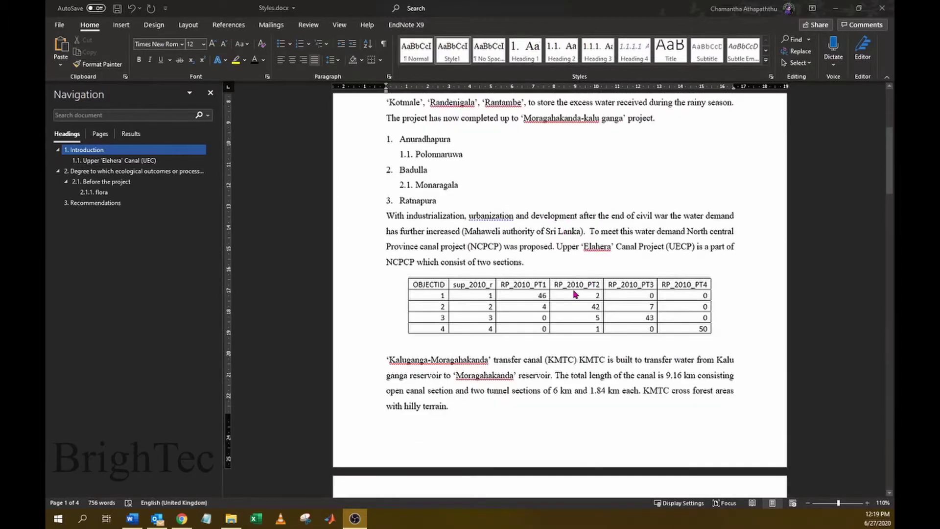
pyautogui.scroll(-5, 609, 311)
pyautogui.scroll(-4, 614, 293)
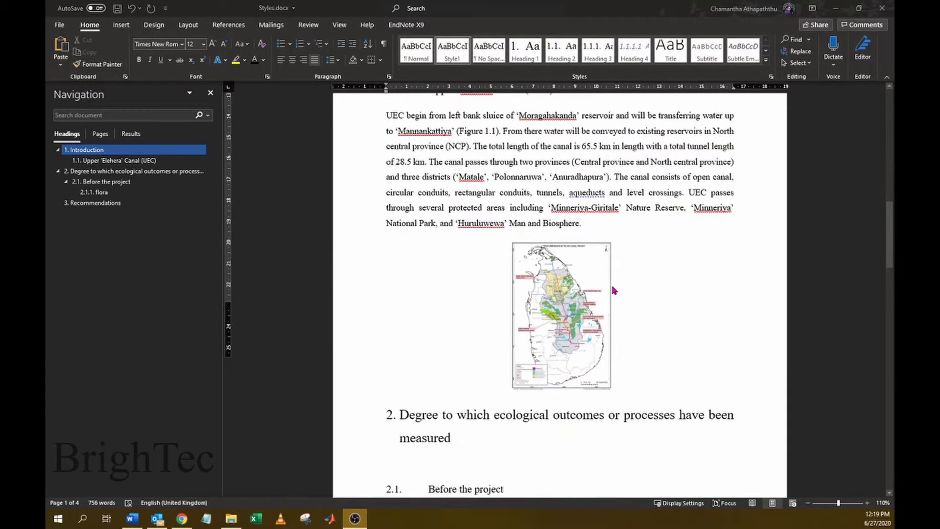
pyautogui.scroll(-4, 608, 290)
pyautogui.scroll(-4, 563, 223)
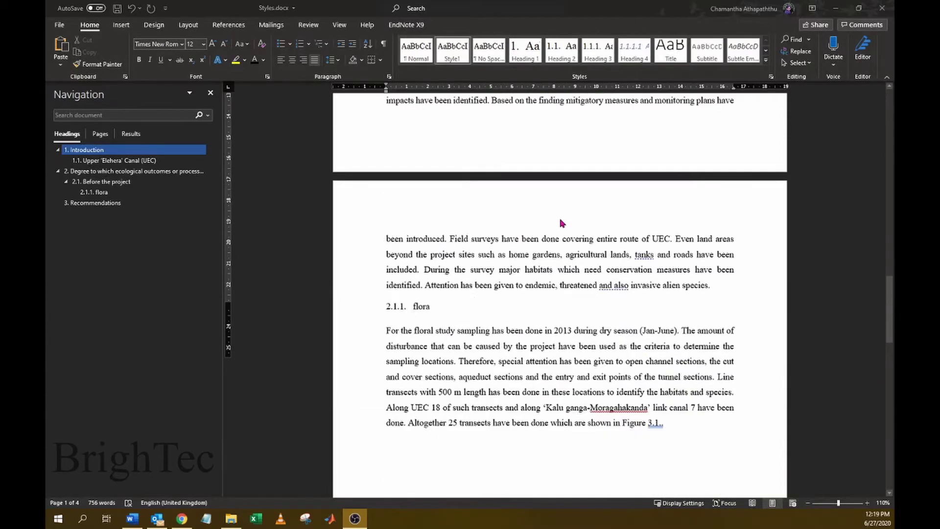
pyautogui.scroll(-5, 561, 220)
pyautogui.scroll(-5, 560, 221)
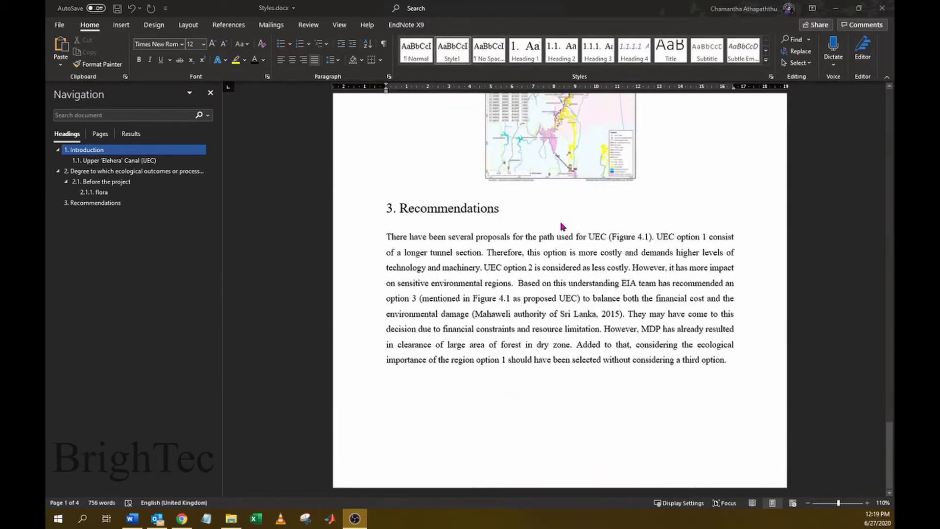
pyautogui.scroll(5, 563, 226)
pyautogui.scroll(5, 563, 226)
pyautogui.scroll(5, 562, 226)
pyautogui.scroll(5, 562, 226)
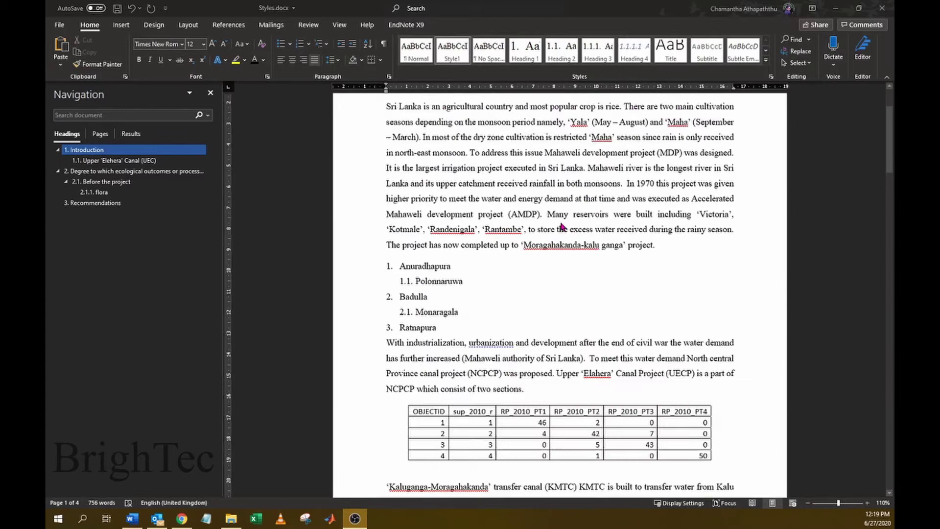
pyautogui.scroll(2, 561, 226)
pyautogui.scroll(-2, 562, 226)
pyautogui.scroll(-2, 561, 227)
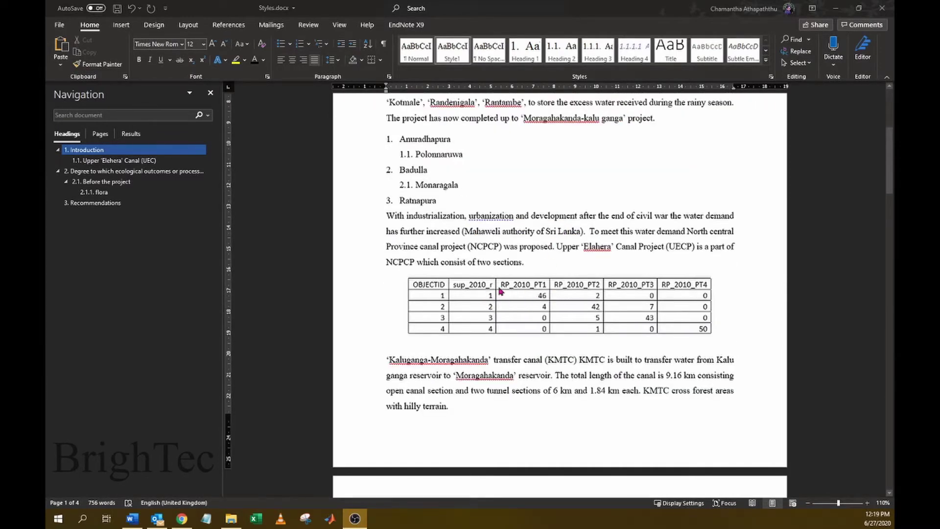
pyautogui.scroll(5, 487, 301)
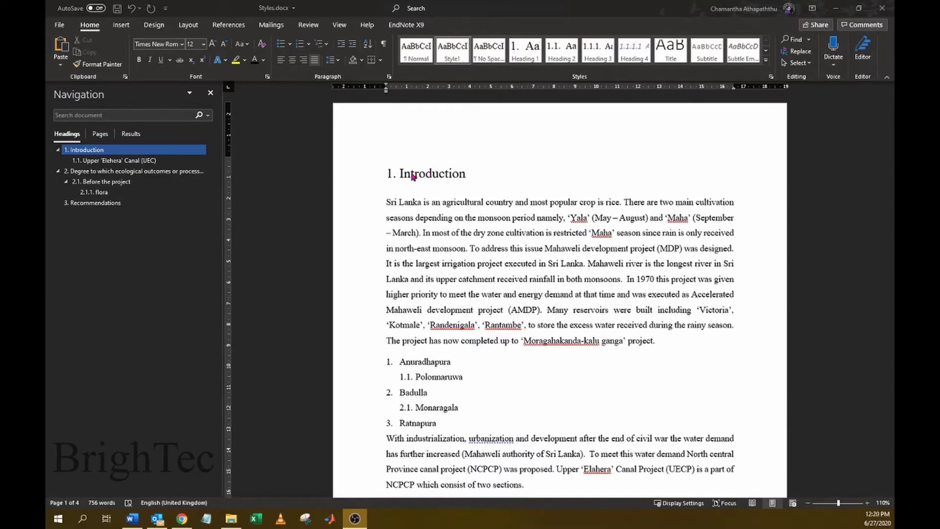
pyautogui.click(148, 161)
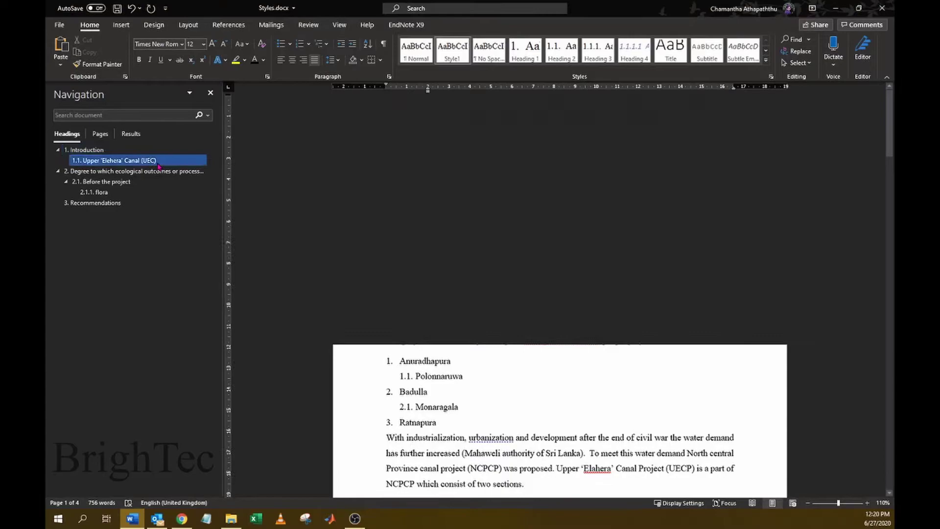
pyautogui.click(145, 170)
pyautogui.click(118, 182)
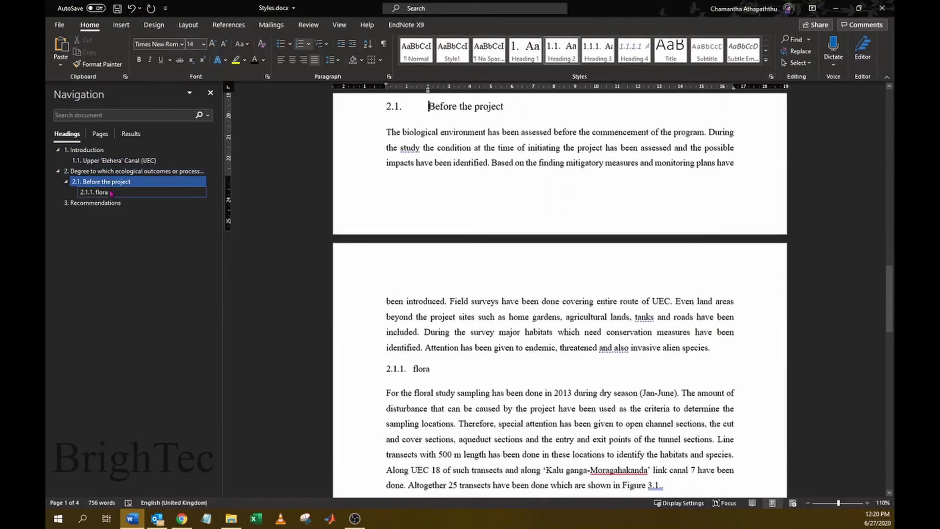
pyautogui.click(112, 204)
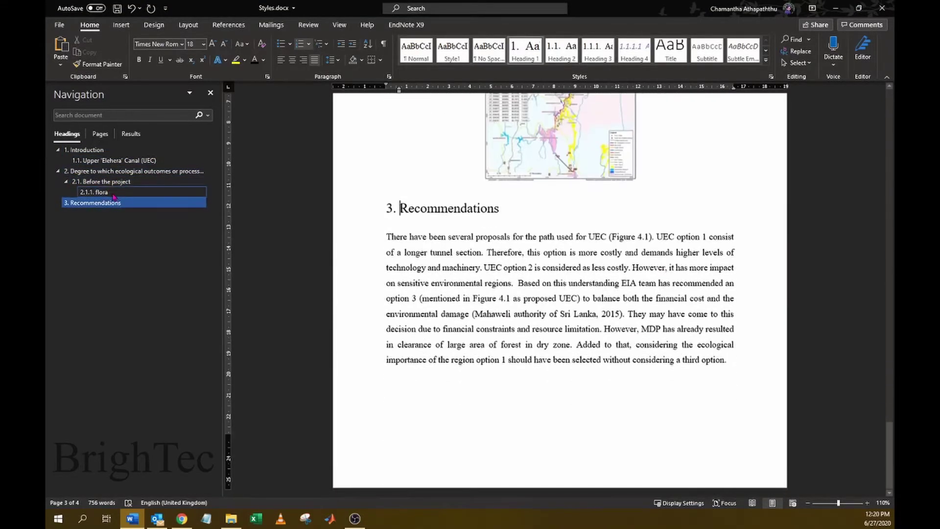
pyautogui.scroll(10, 512, 273)
pyautogui.scroll(3, 511, 274)
pyautogui.scroll(5, 511, 273)
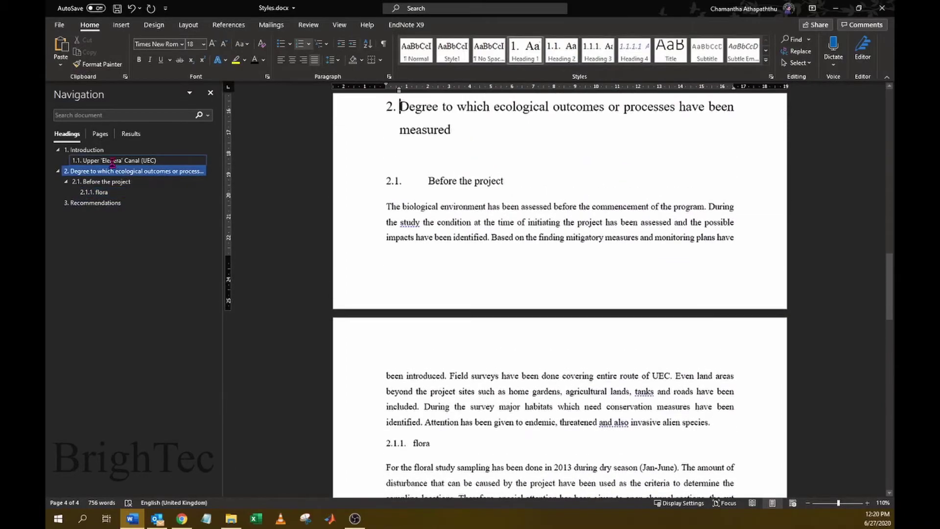
pyautogui.scroll(8, 512, 273)
pyautogui.scroll(3, 512, 270)
pyautogui.scroll(7, 512, 274)
pyautogui.scroll(2, 524, 289)
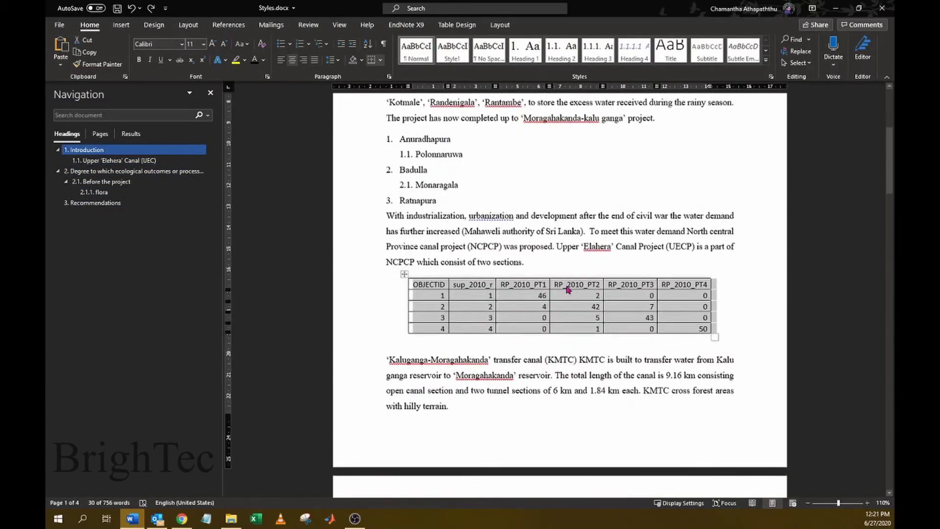
# - Select the entire data table below the NCPCP paragraph
pyautogui.click(532, 294)
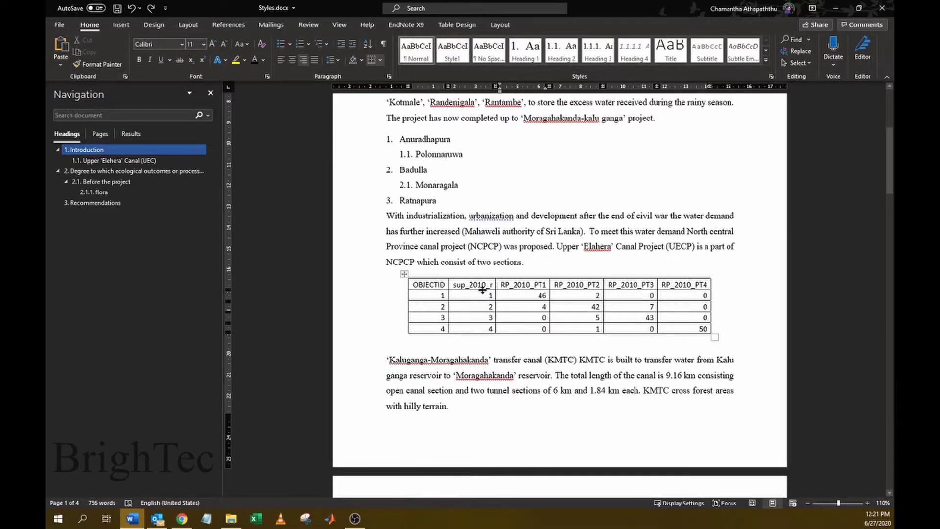
pyautogui.scroll(5, 528, 303)
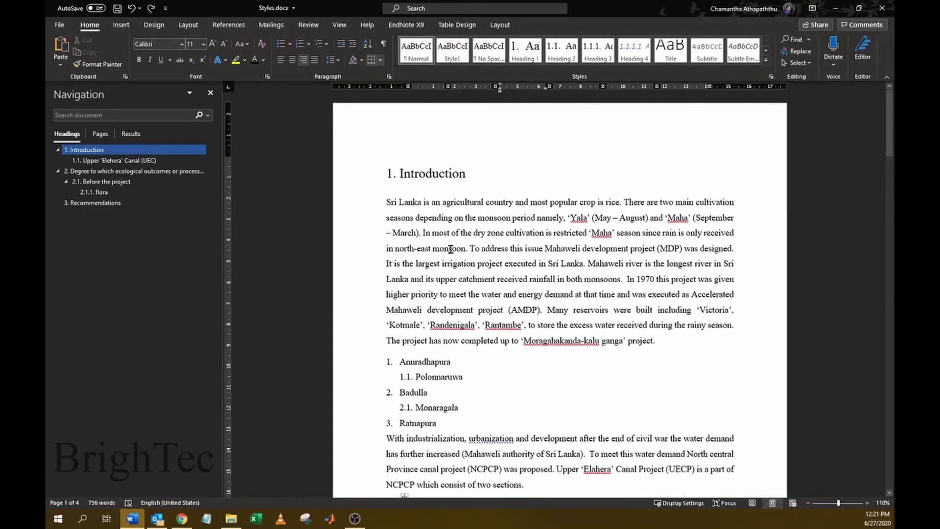
pyautogui.scroll(-3, 450, 200)
pyautogui.scroll(-3, 452, 201)
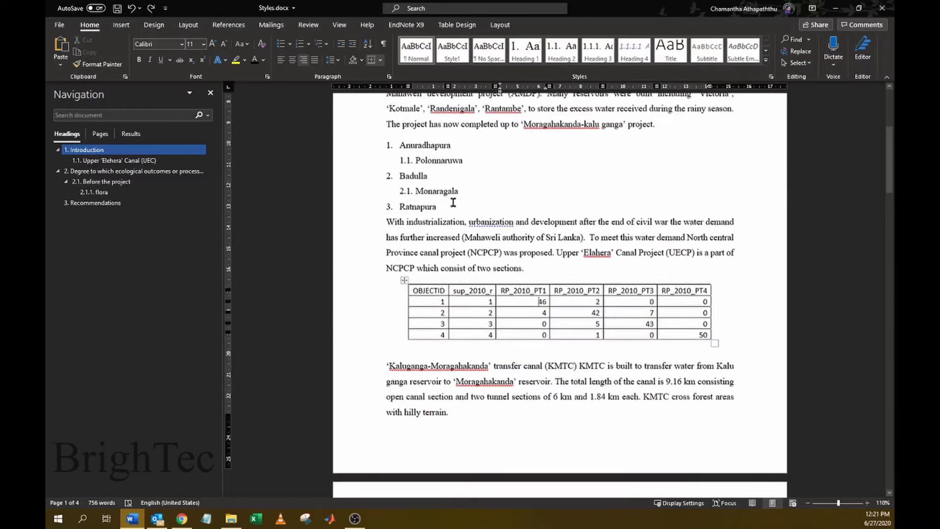
pyautogui.scroll(4, 483, 203)
pyautogui.scroll(2, 490, 225)
pyautogui.scroll(-3, 491, 355)
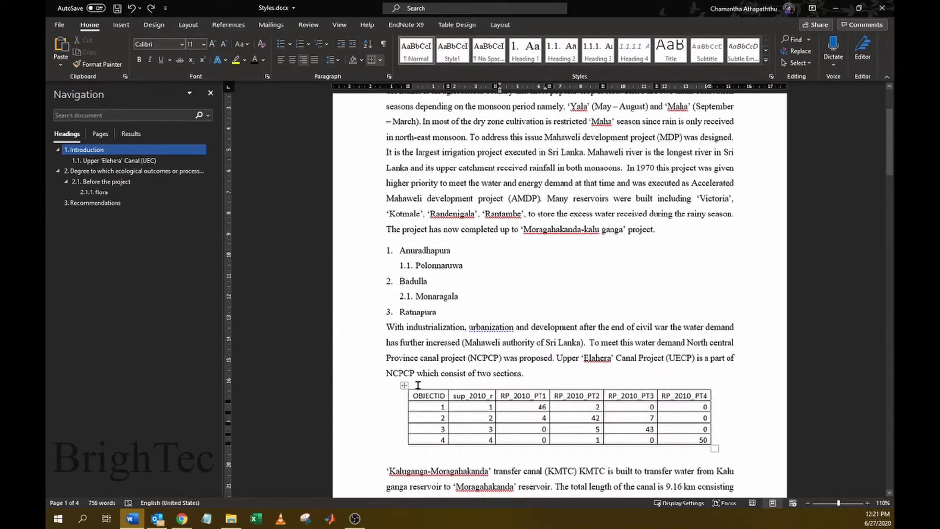
pyautogui.scroll(3, 509, 332)
pyautogui.moveTo(464, 175); pyautogui.dragTo(400, 175)
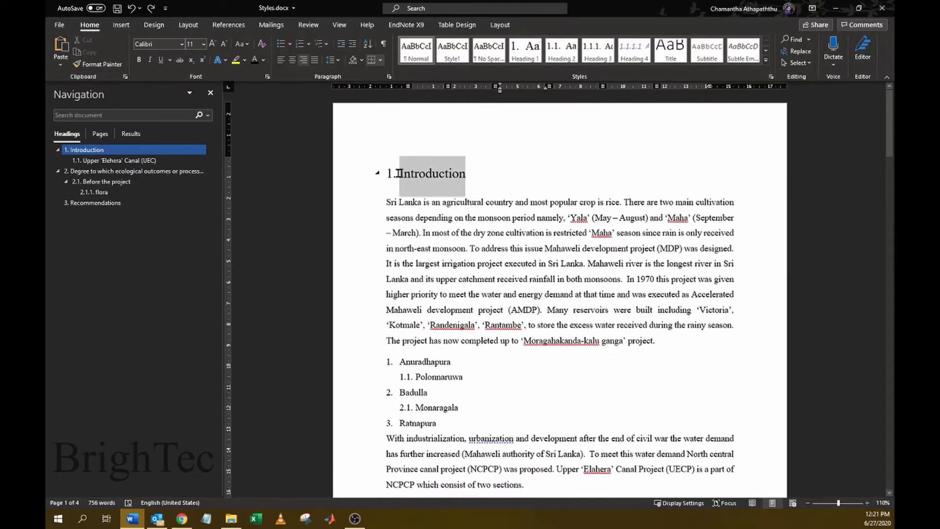
pyautogui.scroll(-3, 549, 279)
pyautogui.scroll(-3, 579, 282)
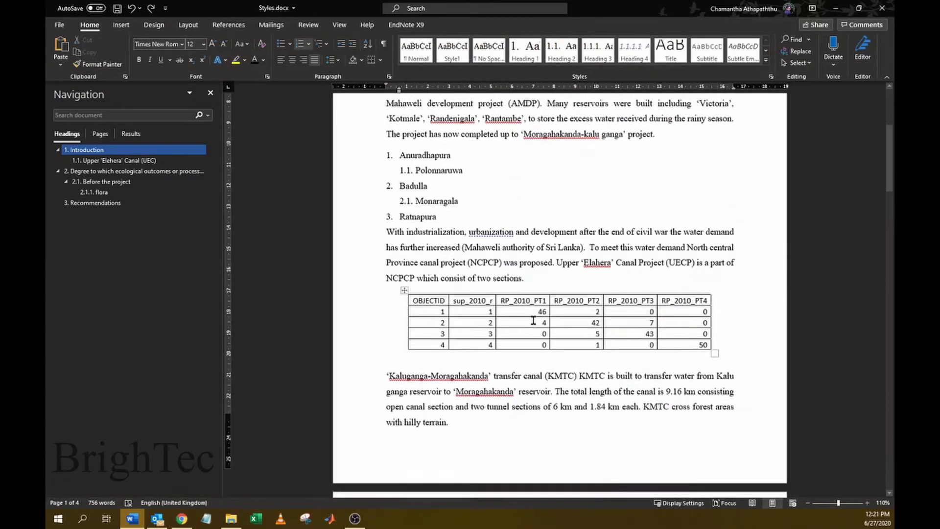
pyautogui.click(490, 295)
pyautogui.click(402, 276)
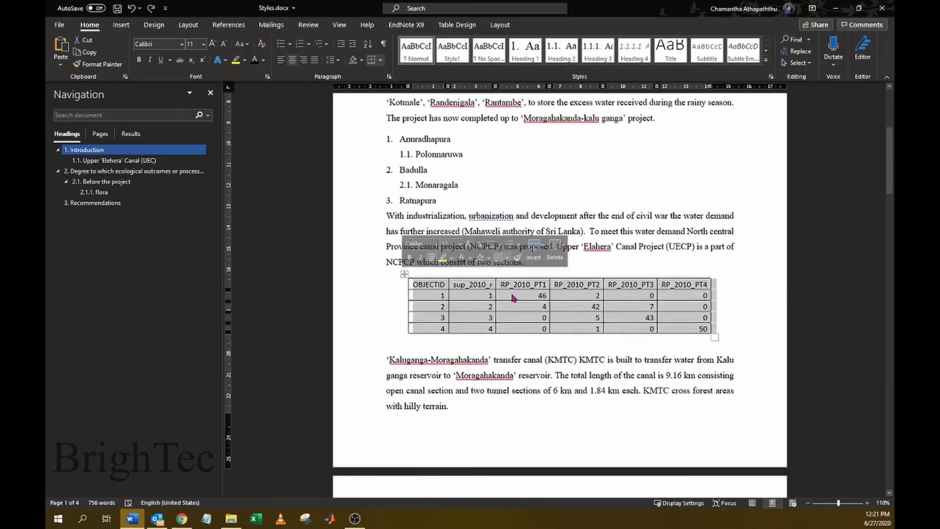
# - Start a caption on the data table with Table chosen as its label
pyautogui.rightClick(474, 310)
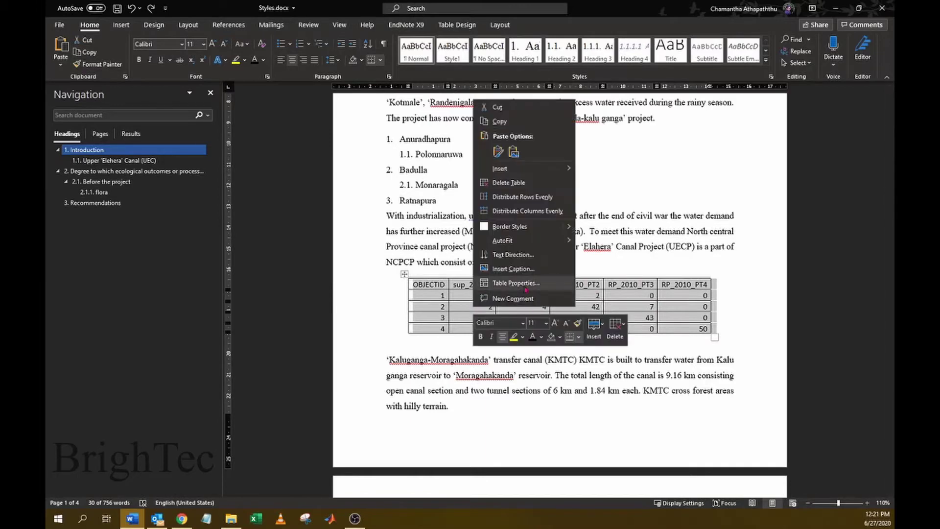
pyautogui.click(504, 270)
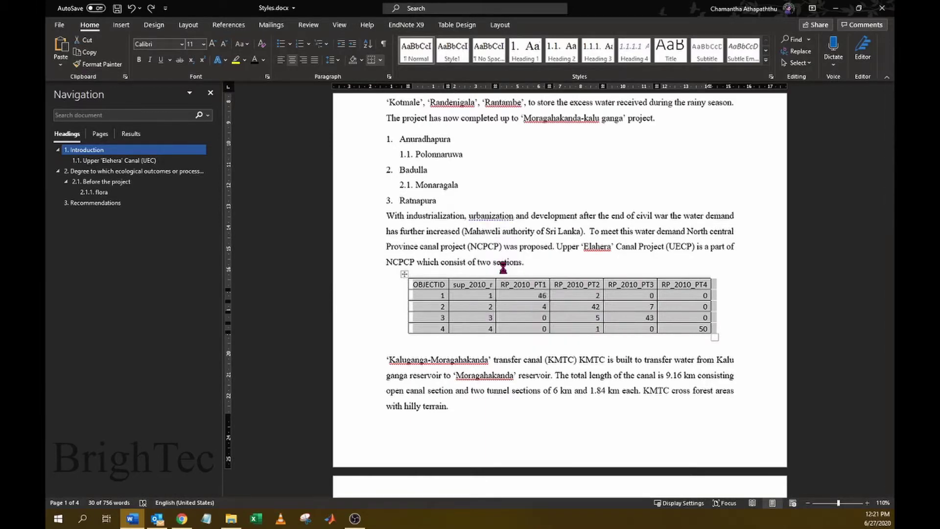
pyautogui.moveTo(427, 185); pyautogui.dragTo(401, 190)
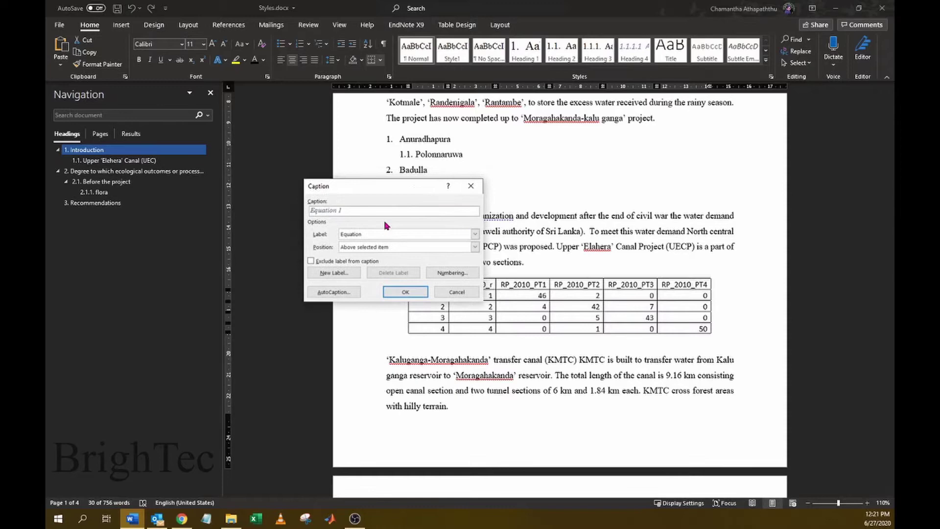
pyautogui.click(475, 236)
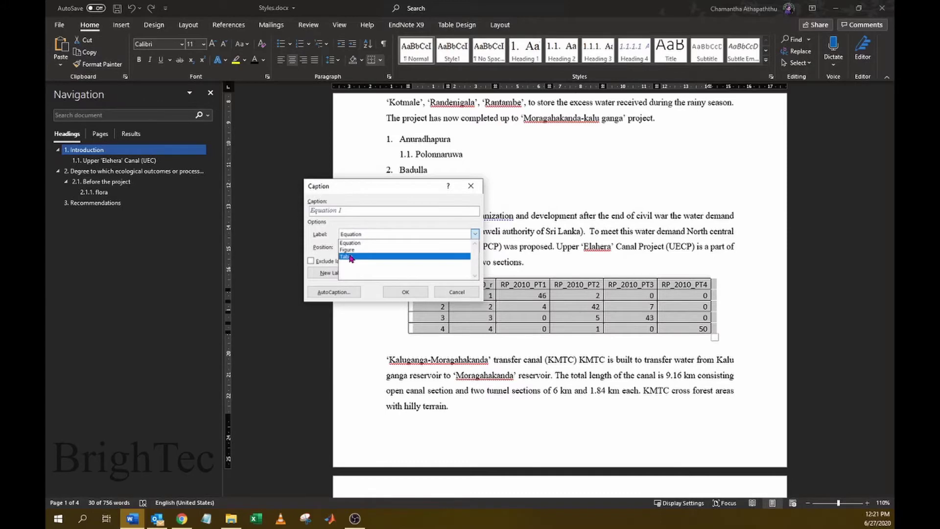
pyautogui.click(353, 256)
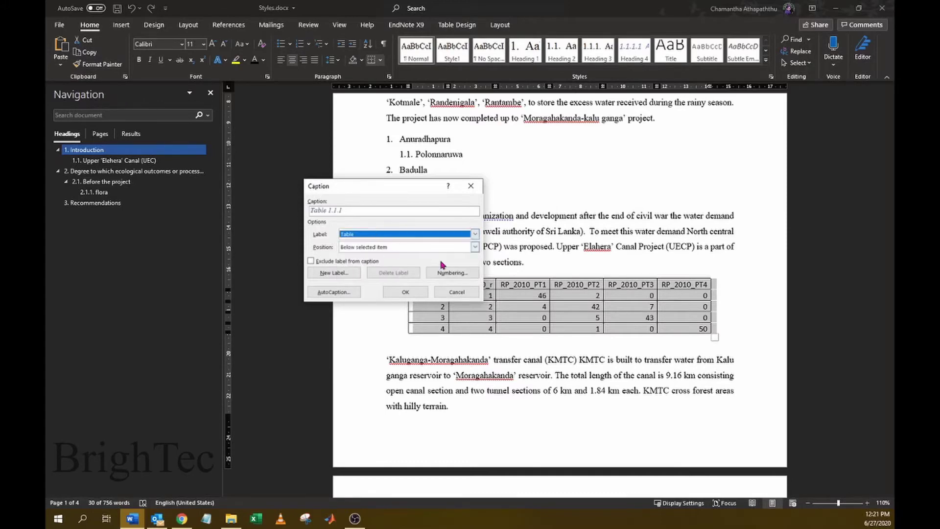
pyautogui.click(448, 274)
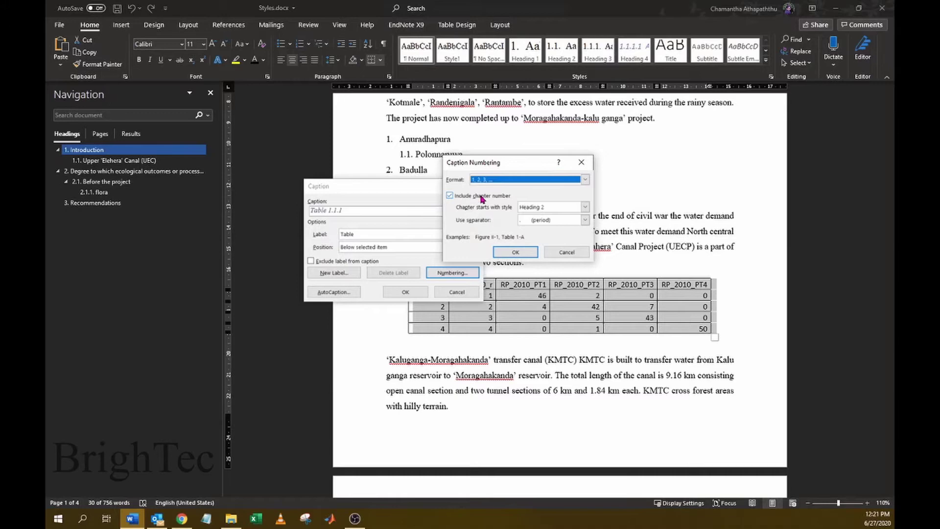
# - Include chapter numbers from Heading 1 with a period separator in table captions
pyautogui.click(450, 195)
pyautogui.click(450, 196)
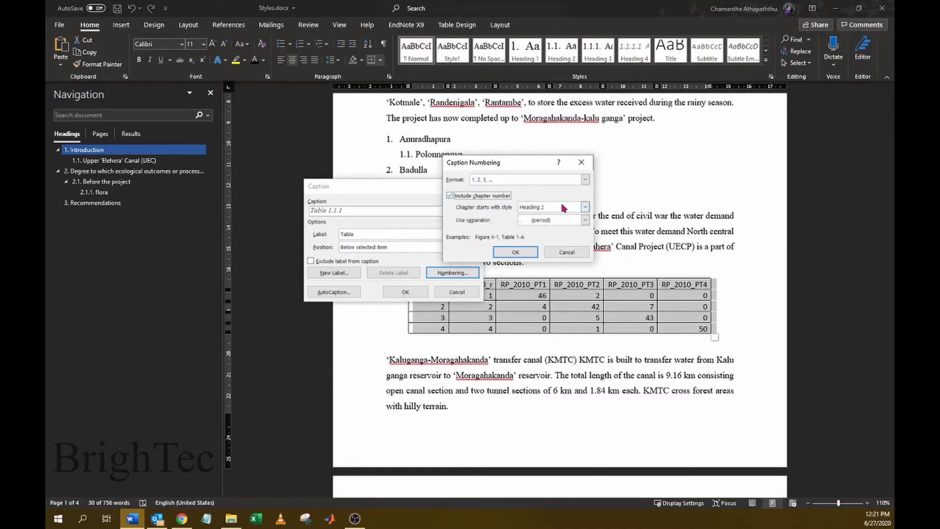
pyautogui.click(586, 208)
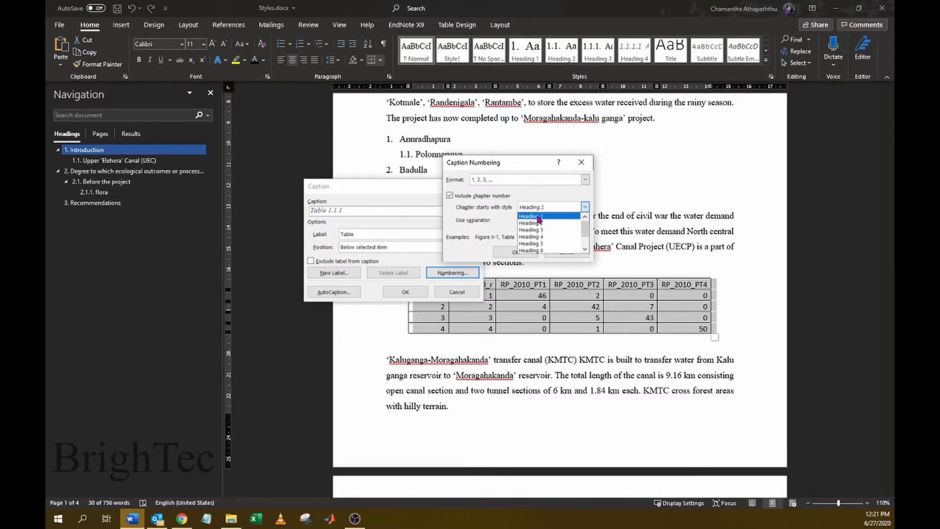
pyautogui.click(533, 216)
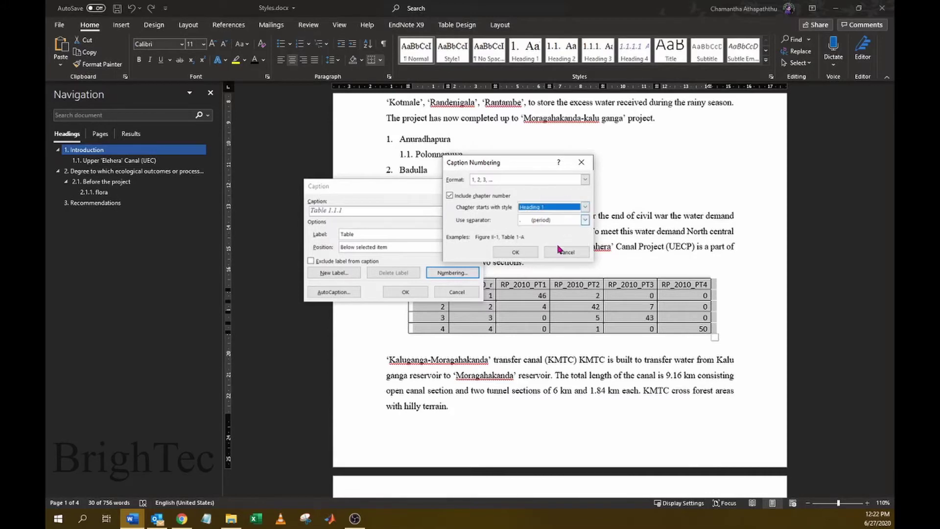
pyautogui.click(516, 252)
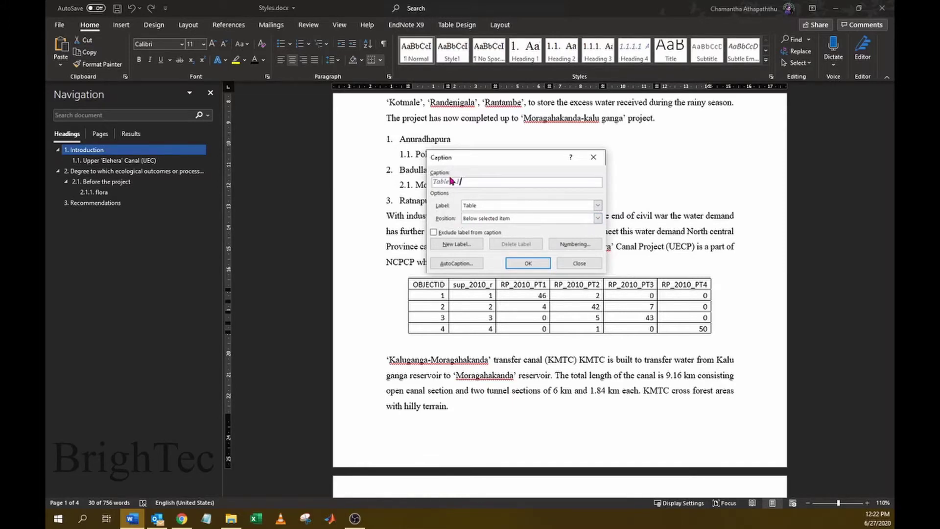
# - Place the caption above the table with the text 'Confusion table'
pyautogui.click(598, 218)
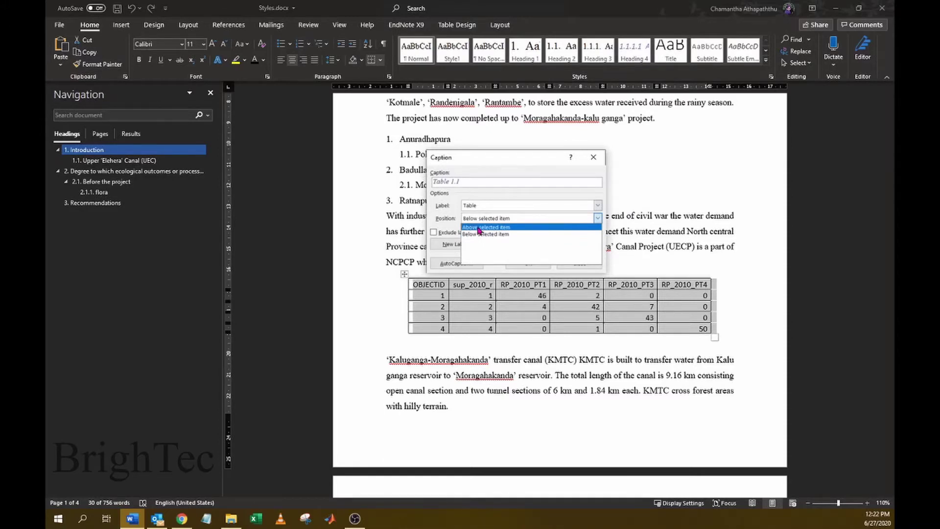
pyautogui.click(479, 228)
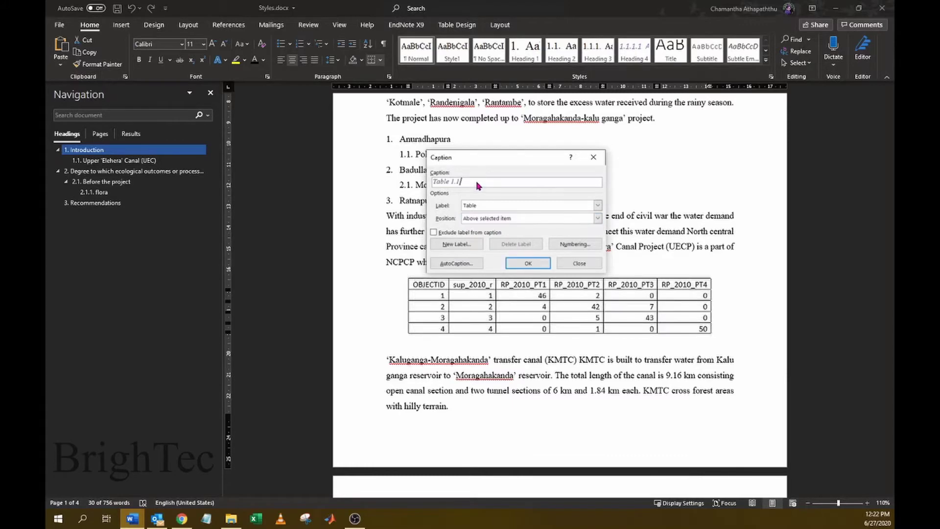
pyautogui.write('Confusion table')
pyautogui.click(535, 262)
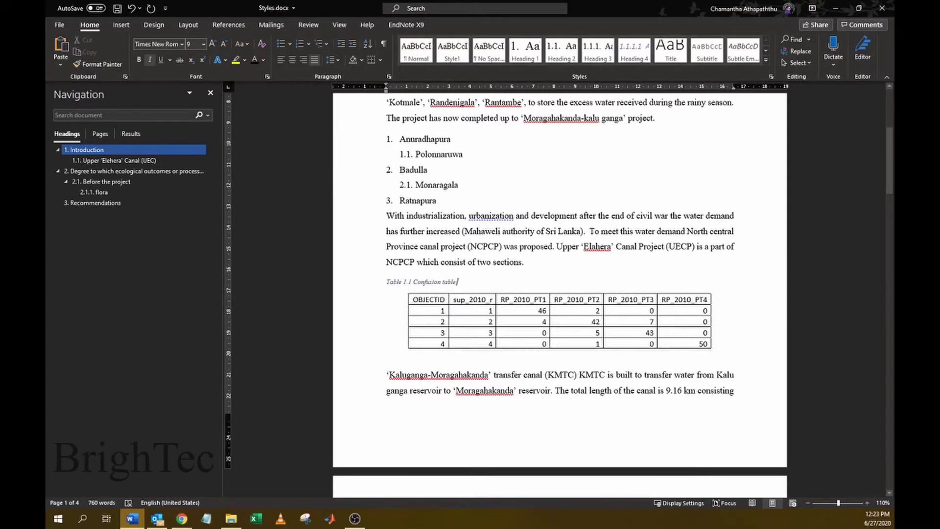
# - Scroll down to the route map above Recommendations and select it
pyautogui.scroll(-2, 586, 269)
pyautogui.scroll(-3, 583, 269)
pyautogui.scroll(-4, 584, 269)
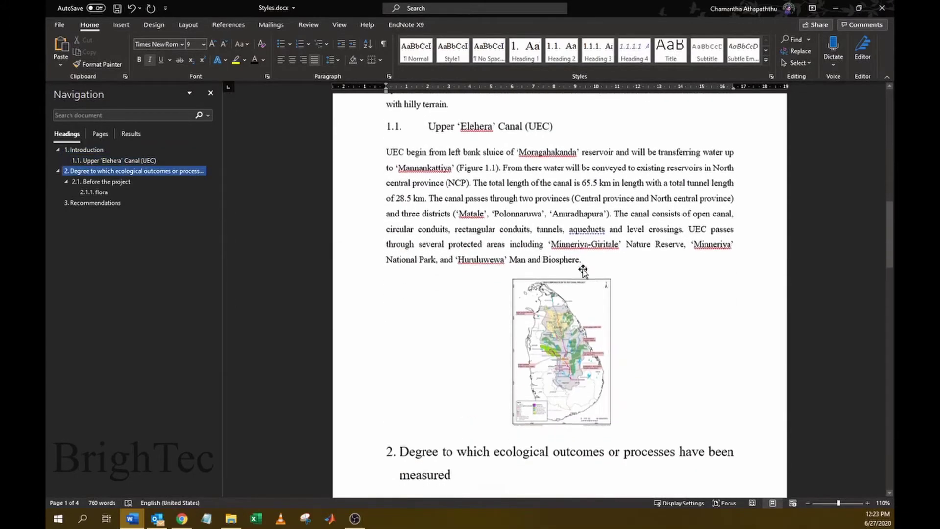
pyautogui.scroll(-2, 564, 262)
pyautogui.scroll(-6, 556, 257)
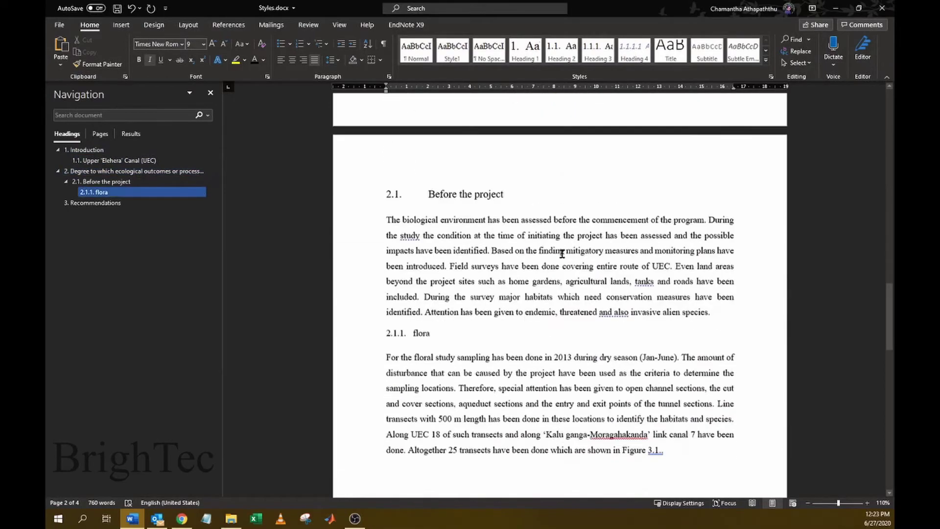
pyautogui.scroll(-6, 561, 255)
pyautogui.scroll(-5, 562, 253)
pyautogui.scroll(-5, 558, 252)
pyautogui.click(561, 259)
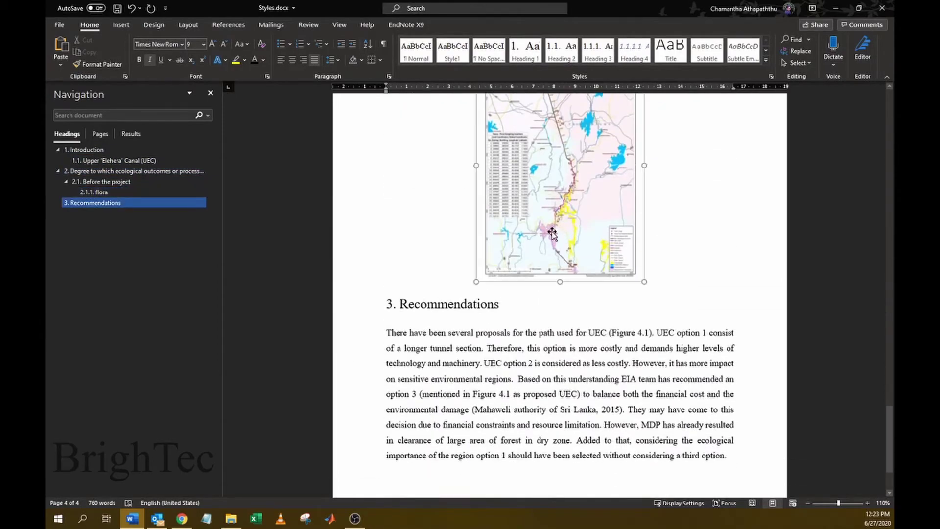
pyautogui.scroll(5, 597, 267)
pyautogui.scroll(1, 587, 293)
pyautogui.scroll(3, 580, 313)
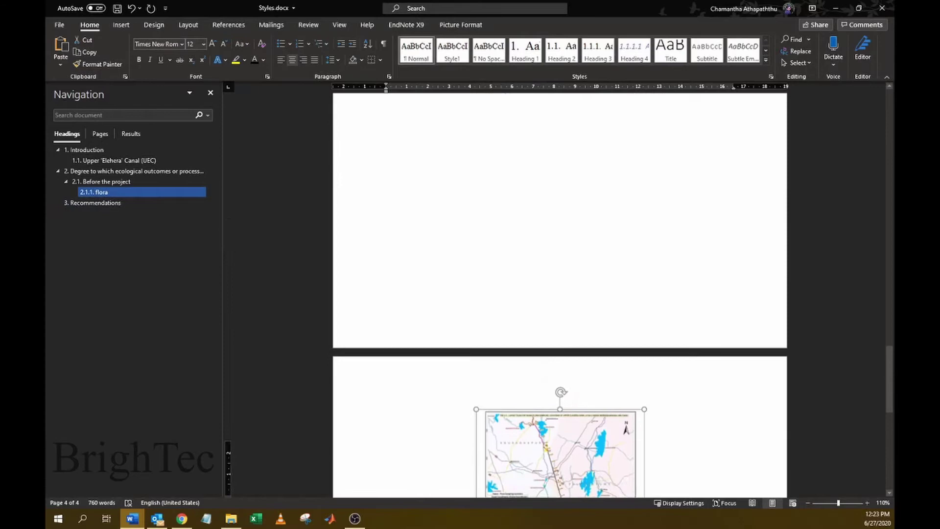
pyautogui.scroll(4, 573, 332)
pyautogui.scroll(6, 563, 328)
pyautogui.scroll(-6, 546, 325)
pyautogui.scroll(-1, 542, 325)
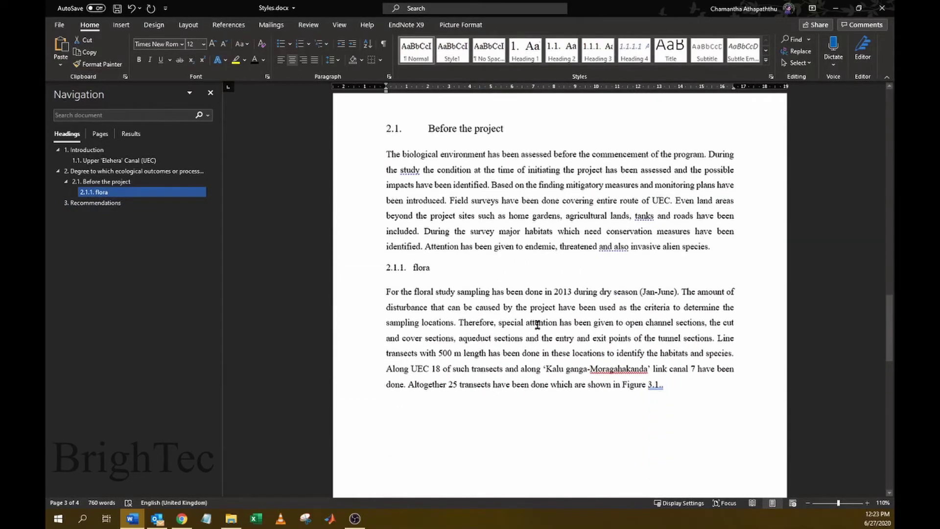
pyautogui.scroll(-6, 541, 326)
pyautogui.scroll(-2, 544, 328)
pyautogui.scroll(6, 544, 326)
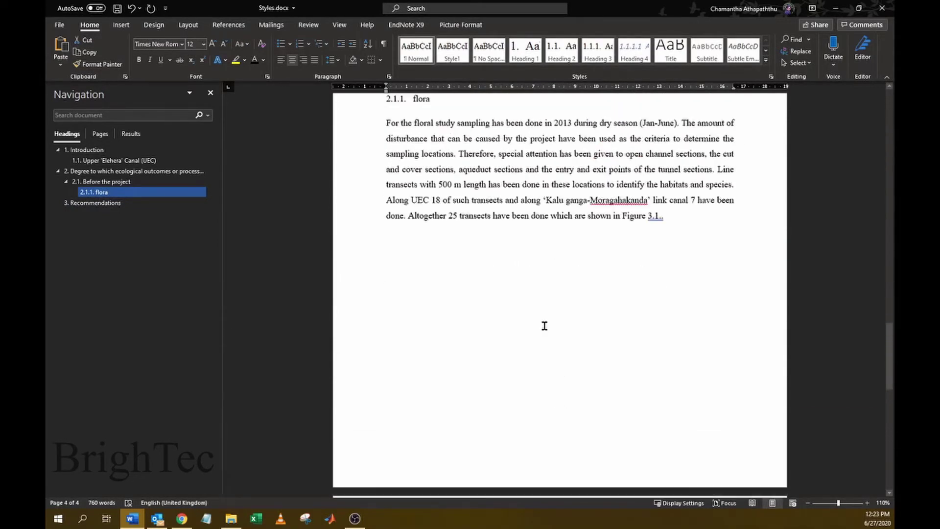
pyautogui.scroll(3, 499, 311)
# - Check heading levels of flora, section 2 and Before the project, then reselect the map
pyautogui.doubleClick(424, 268)
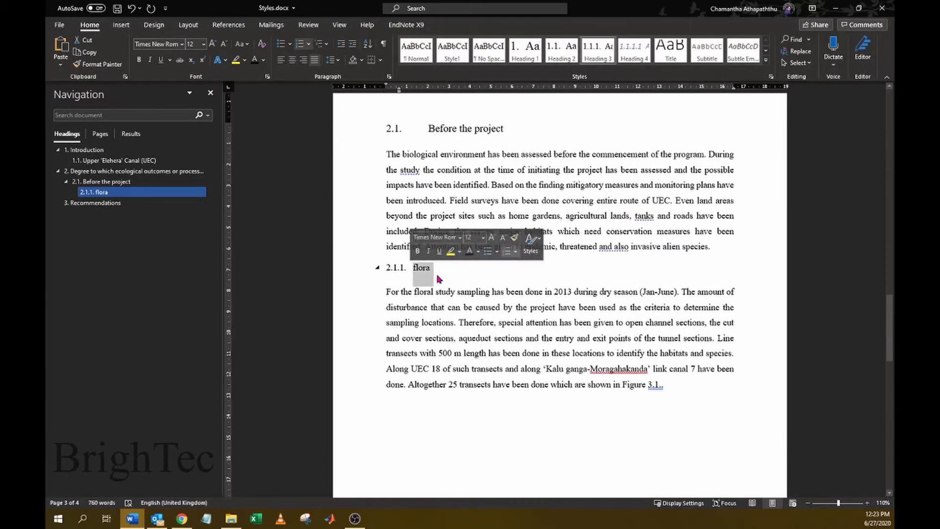
pyautogui.scroll(7, 484, 284)
pyautogui.scroll(2, 480, 265)
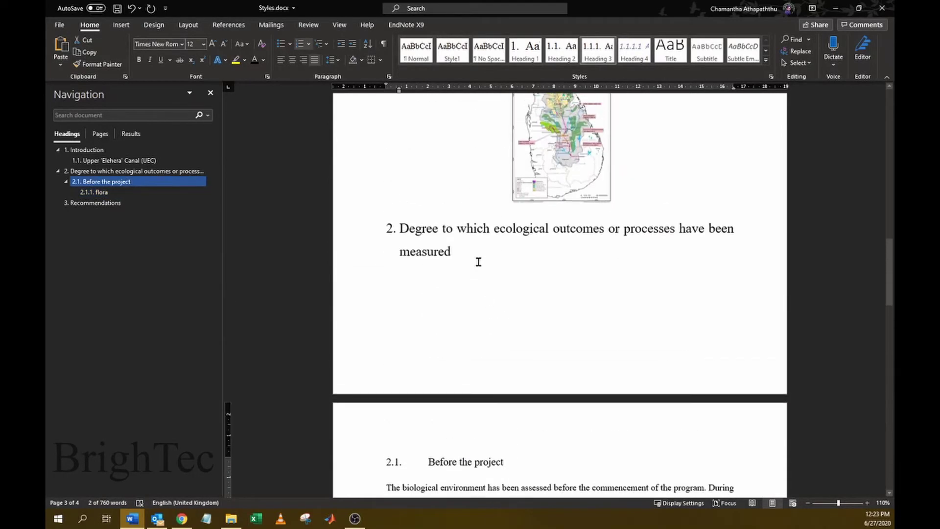
pyautogui.click(458, 223)
pyautogui.scroll(-2, 555, 285)
pyautogui.scroll(-3, 555, 285)
pyautogui.scroll(-2, 480, 218)
pyautogui.click(466, 131)
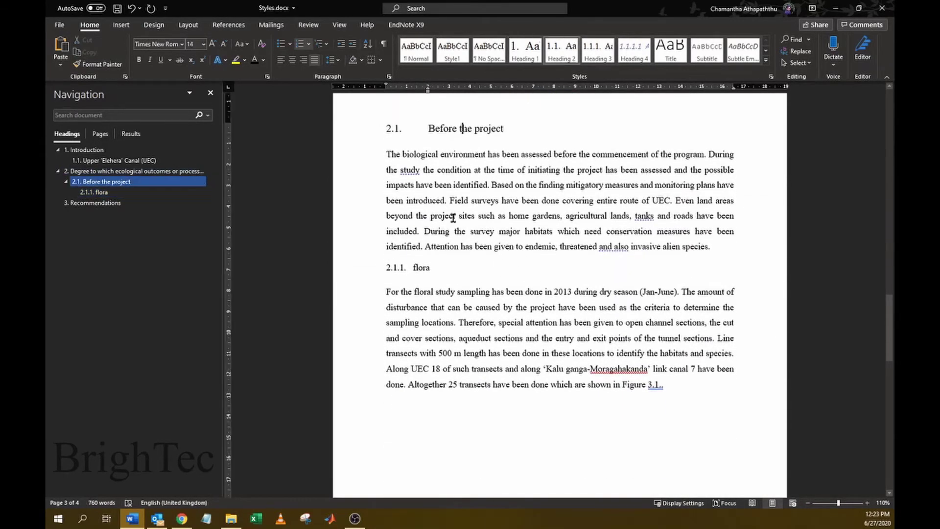
pyautogui.click(427, 268)
pyautogui.scroll(-5, 539, 262)
pyautogui.scroll(-8, 544, 260)
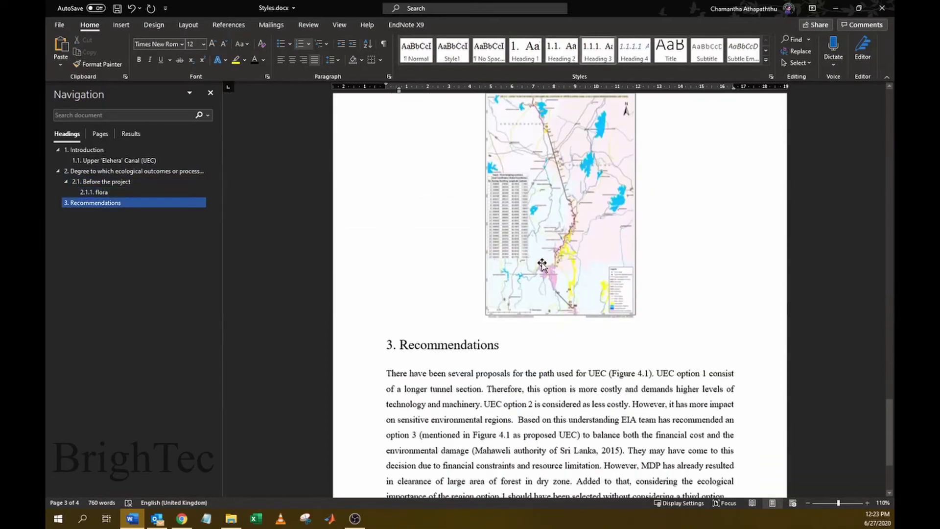
pyautogui.scroll(-1, 557, 230)
pyautogui.scroll(4, 557, 229)
pyautogui.click(539, 252)
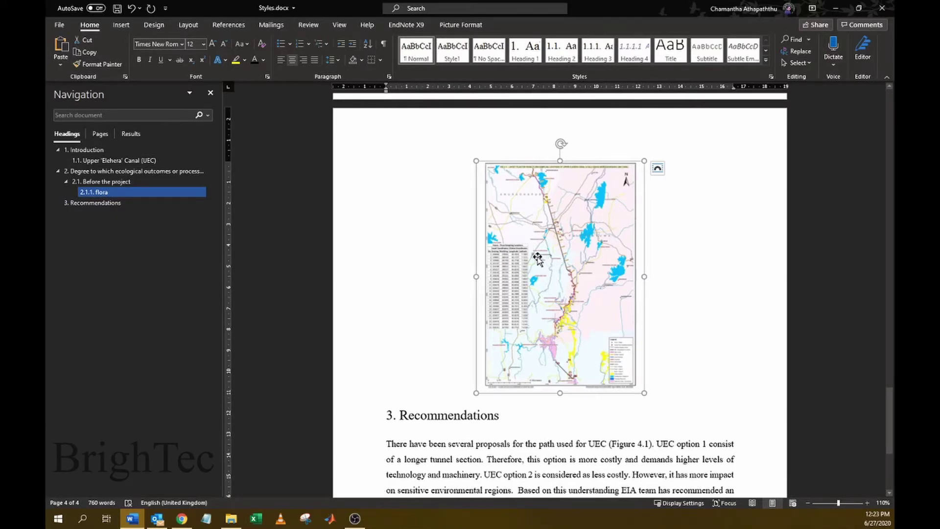
# - Start a caption on the route map with the Figure label
pyautogui.rightClick(538, 258)
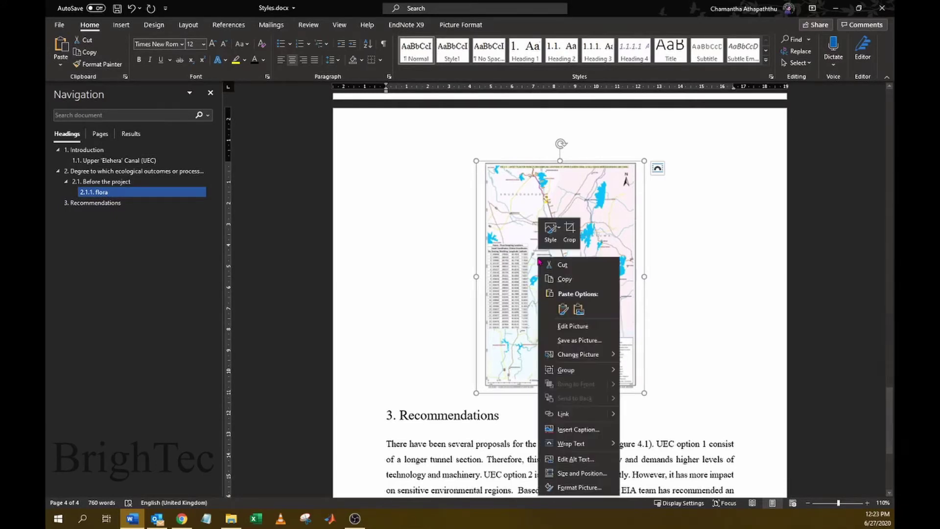
pyautogui.click(566, 430)
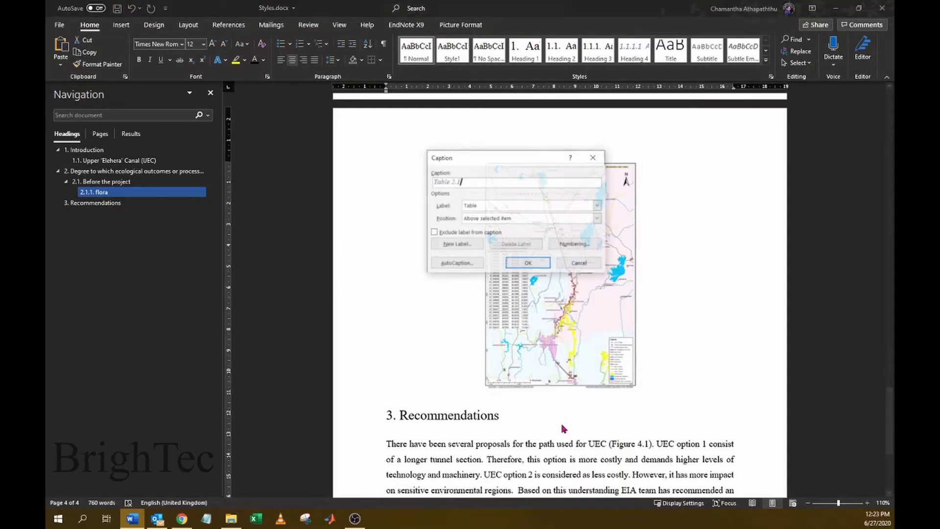
pyautogui.moveTo(507, 152); pyautogui.dragTo(487, 151)
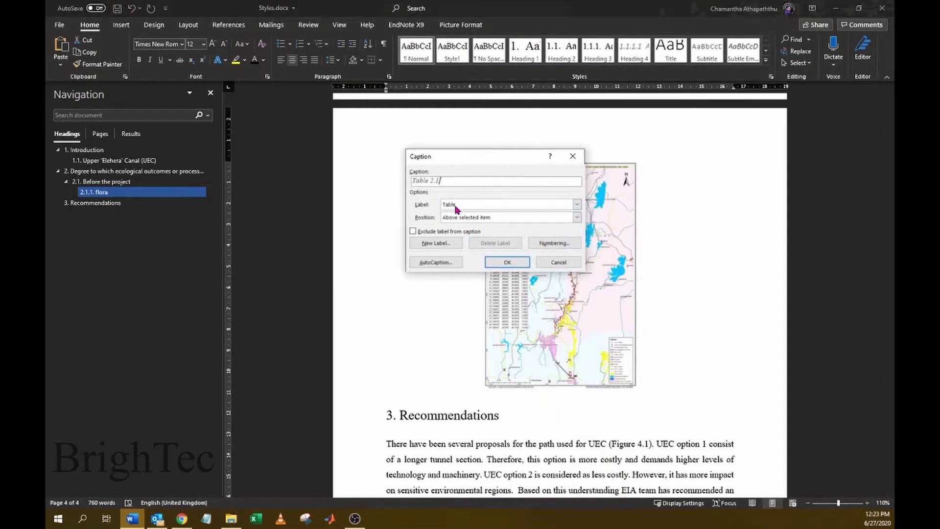
pyautogui.click(577, 205)
pyautogui.click(473, 221)
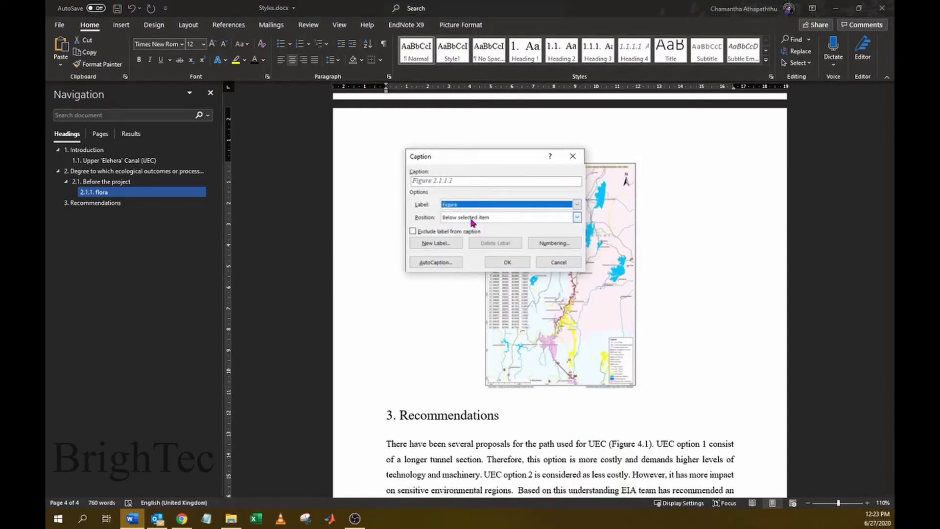
# - Number figure captions by chapter from Heading 3 with a chosen separator
pyautogui.click(552, 243)
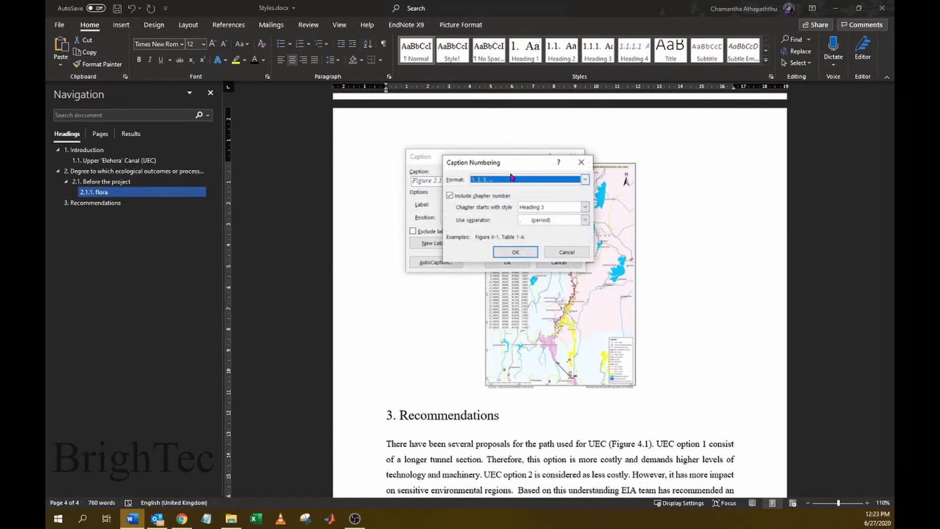
pyautogui.moveTo(510, 163); pyautogui.dragTo(568, 166)
pyautogui.click(508, 200)
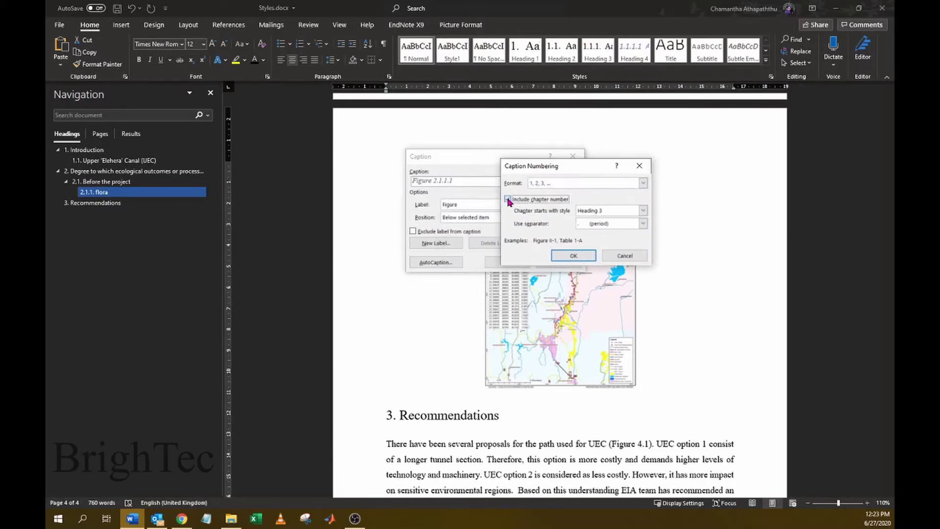
pyautogui.click(508, 199)
pyautogui.click(643, 211)
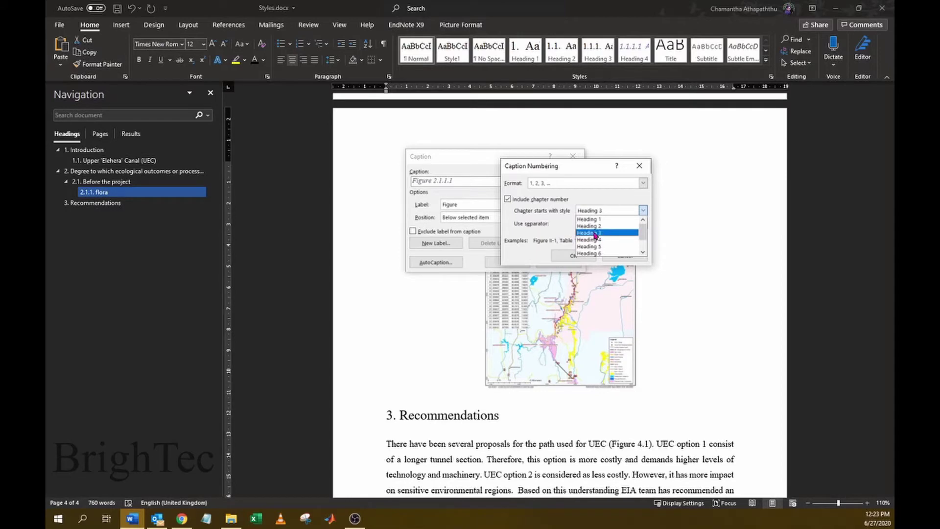
pyautogui.click(595, 233)
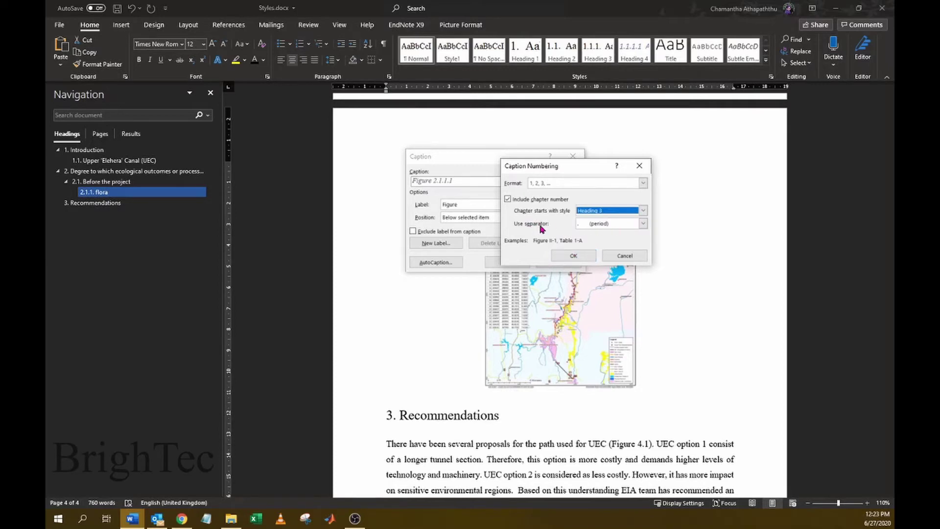
pyautogui.press('Tab')
pyautogui.hotkey('alt', 'Down')
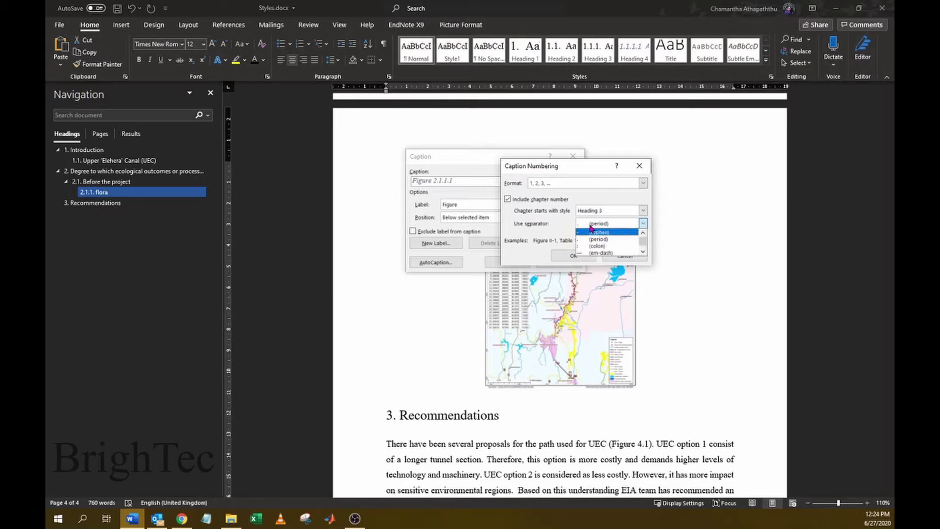
pyautogui.click(608, 232)
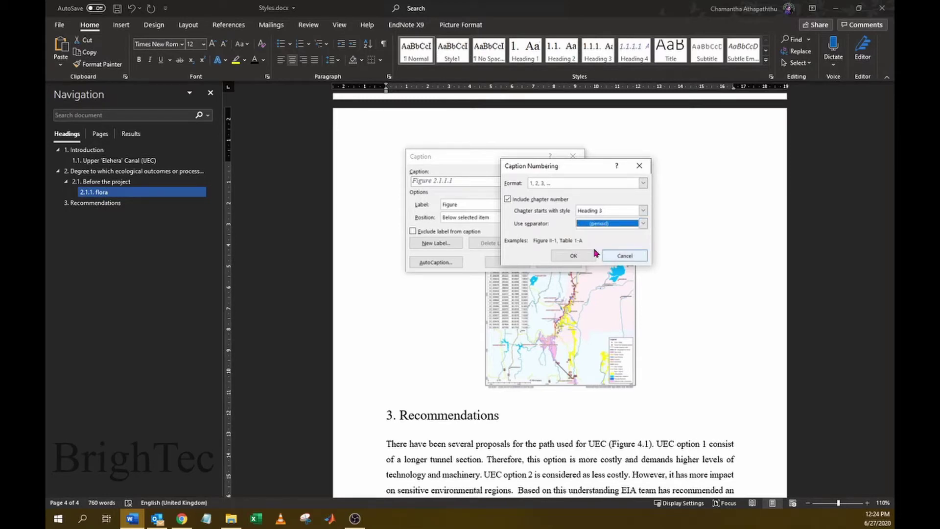
pyautogui.click(573, 256)
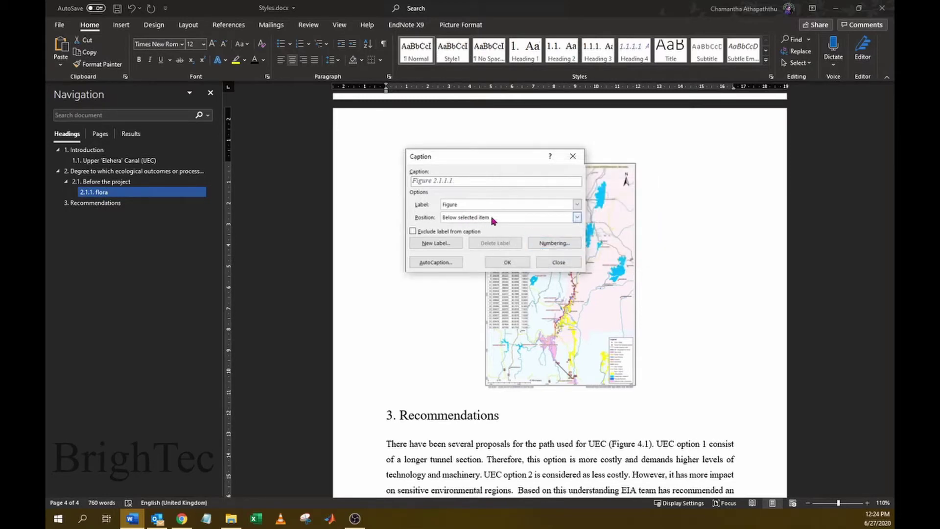
# - Insert the Figure 2.1.1.1 caption below the map
pyautogui.click(576, 218)
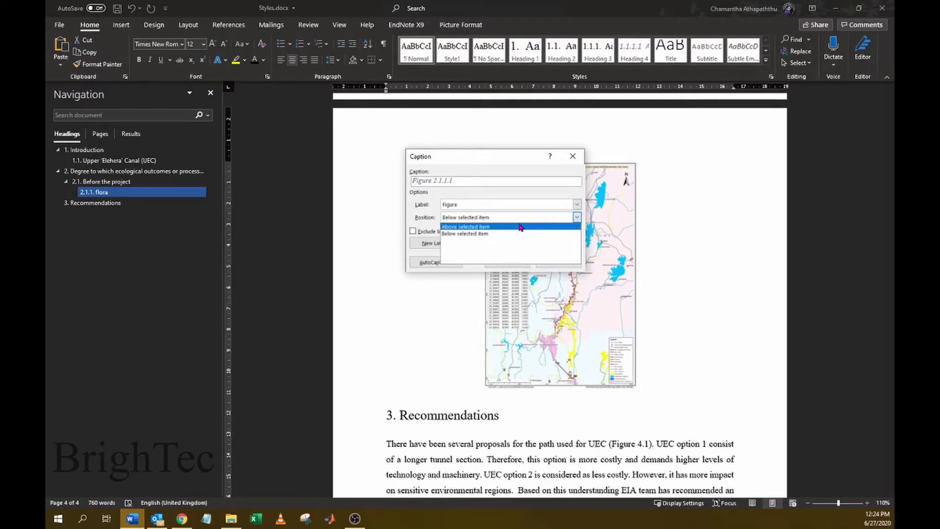
pyautogui.click(470, 234)
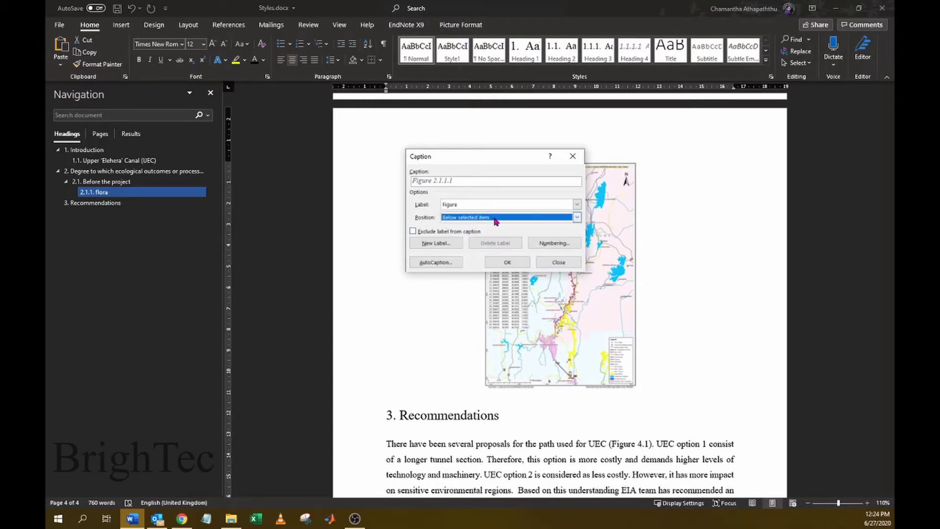
pyautogui.click(507, 262)
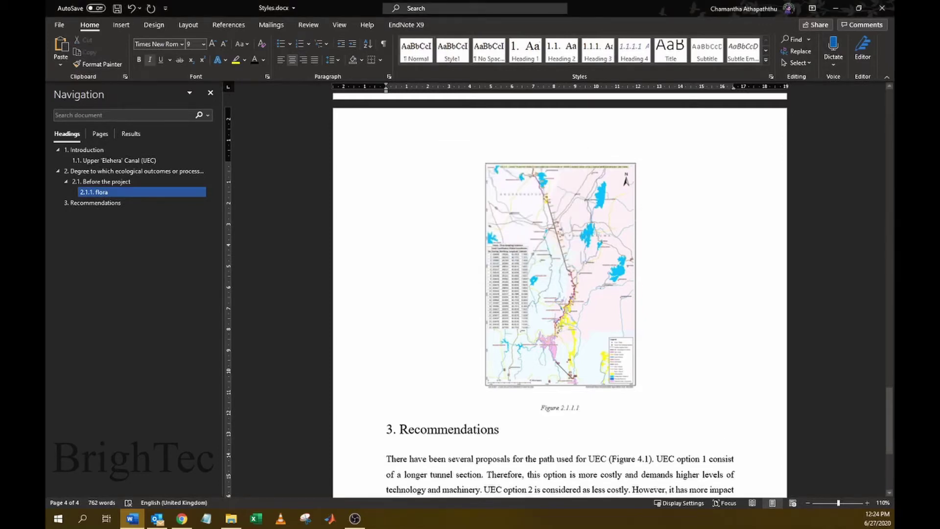
# - Add the text 'Map 2' to the Figure 2.1.1.1 caption
pyautogui.scroll(-2, 559, 240)
pyautogui.scroll(-1, 560, 294)
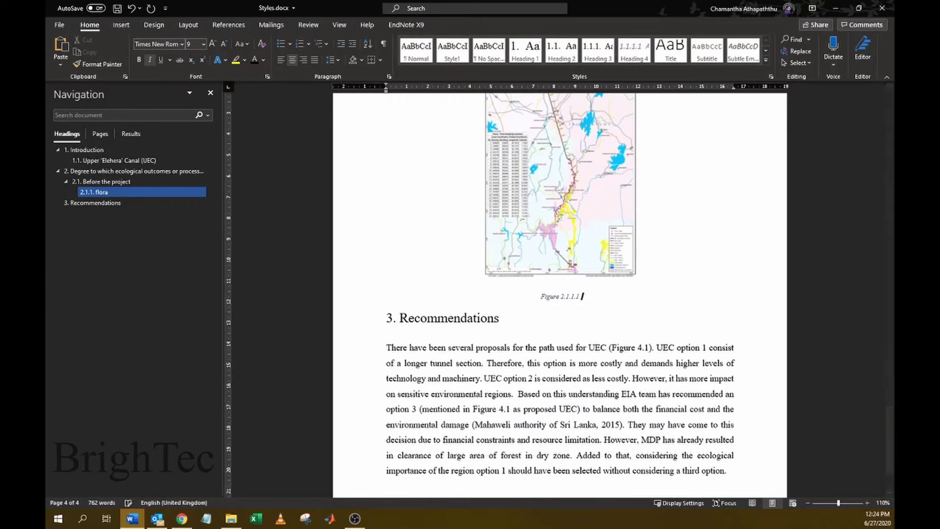
pyautogui.write('M')
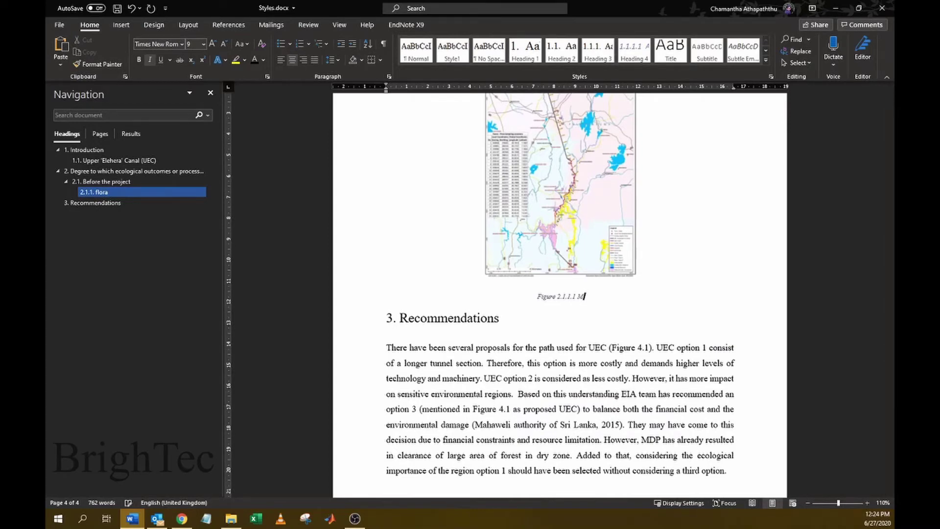
pyautogui.write('ap ')
pyautogui.write('2')
# - Caption the Sri Lanka map 'Figure 1.1.1 Map 1' below the image
pyautogui.scroll(3, 669, 260)
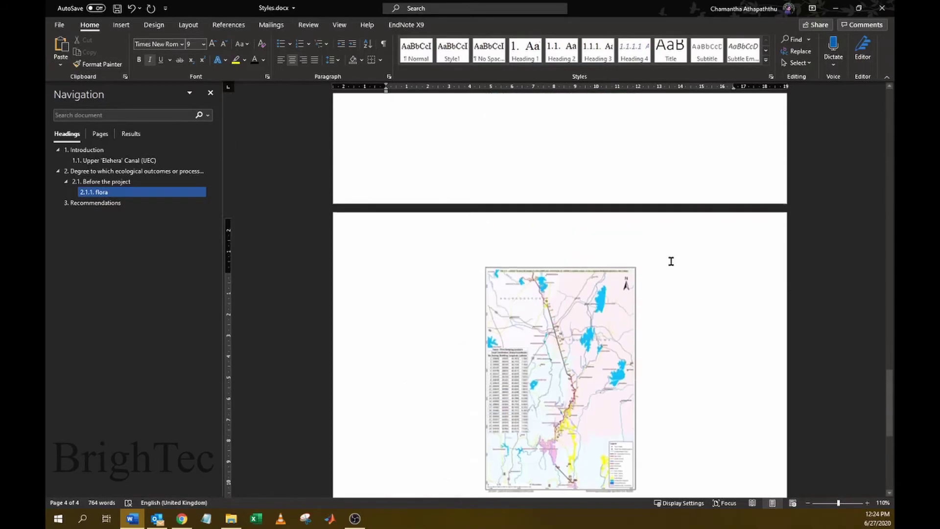
pyautogui.scroll(6, 670, 262)
pyautogui.scroll(6, 671, 261)
pyautogui.scroll(3, 670, 261)
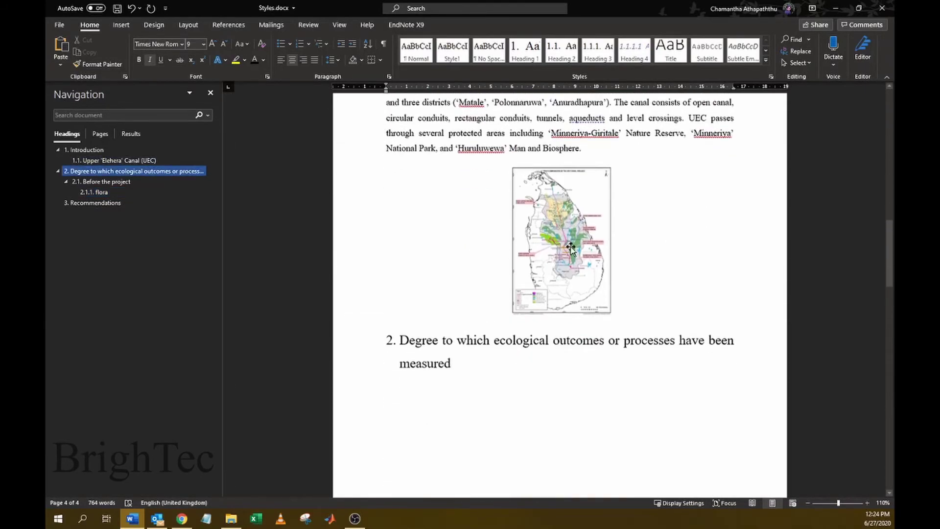
pyautogui.click(571, 248)
pyautogui.rightClick(553, 234)
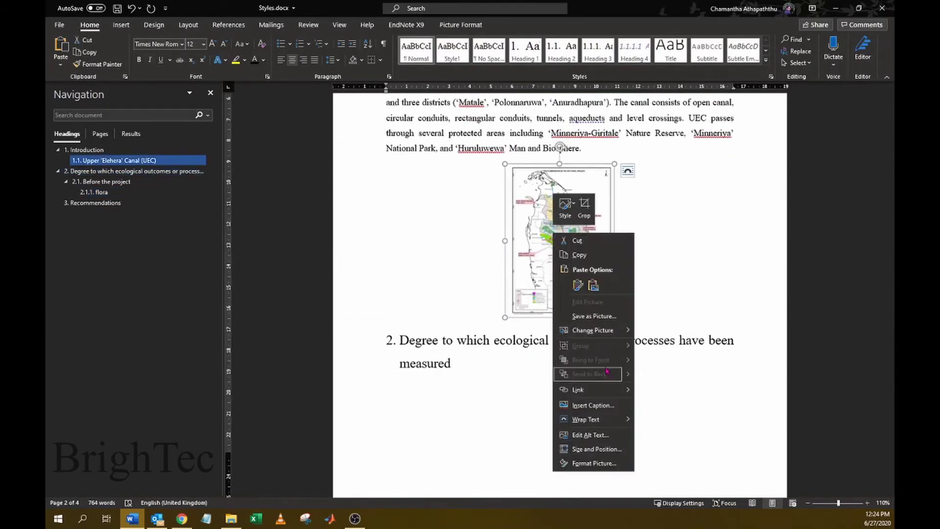
pyautogui.click(623, 435)
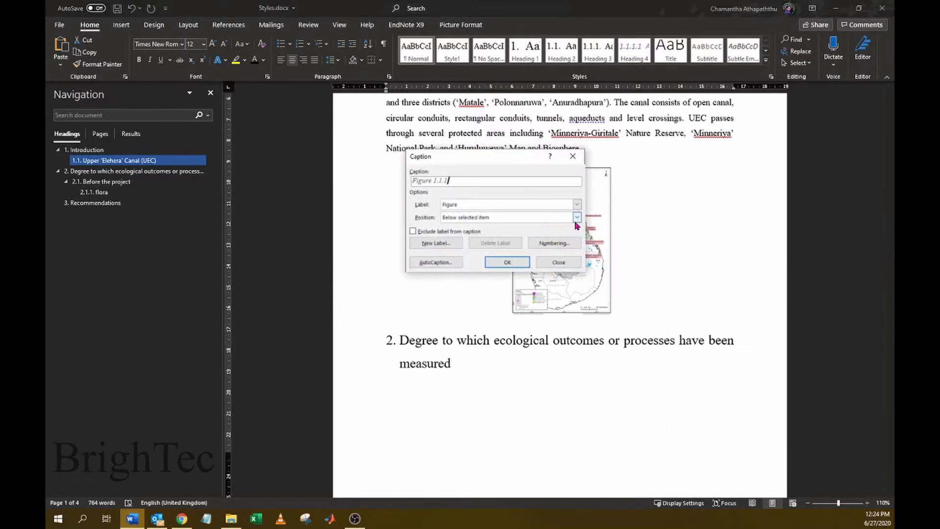
pyautogui.click(508, 262)
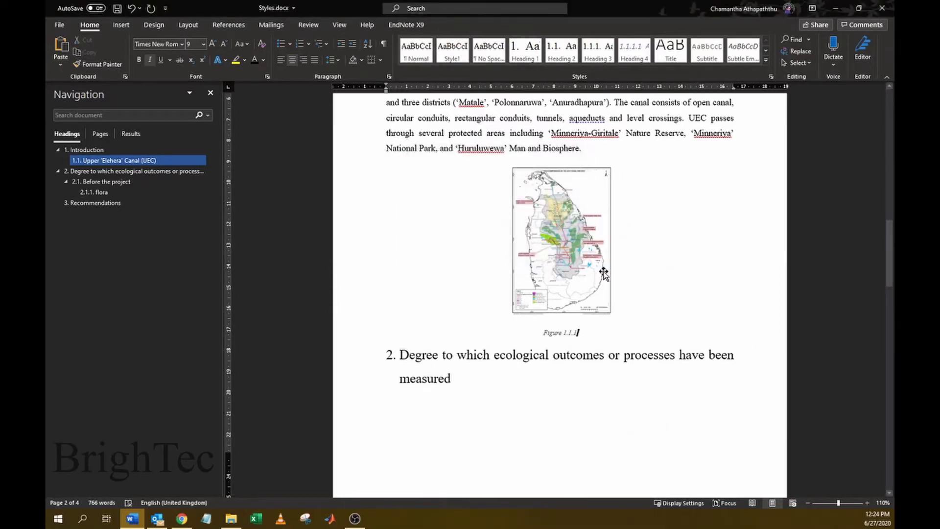
pyautogui.write(' Ma')
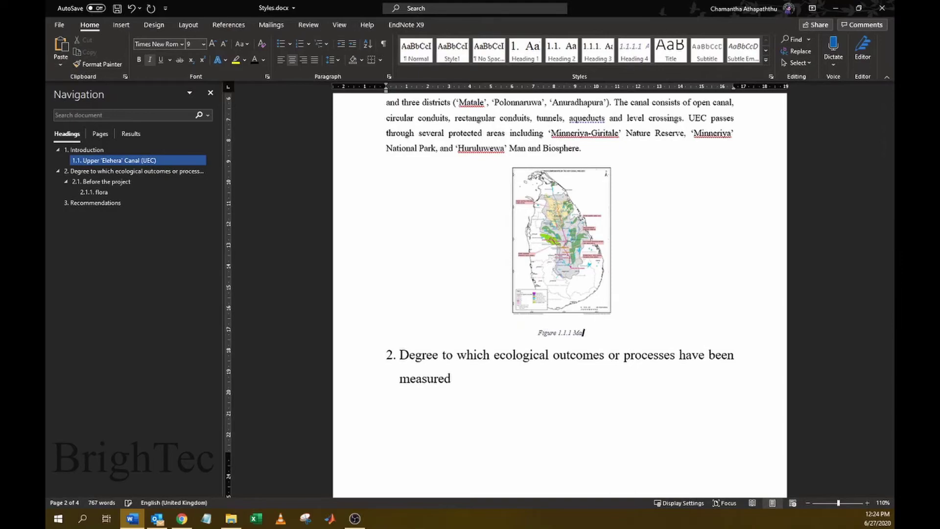
pyautogui.write('p 1')
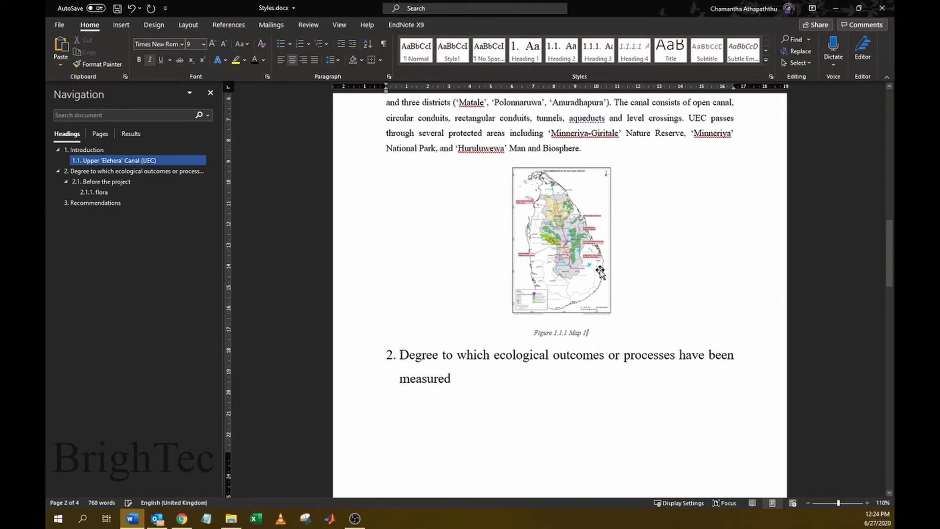
pyautogui.scroll(7, 603, 274)
pyautogui.scroll(-7, 603, 275)
pyautogui.scroll(-5, 603, 275)
pyautogui.scroll(10, 603, 274)
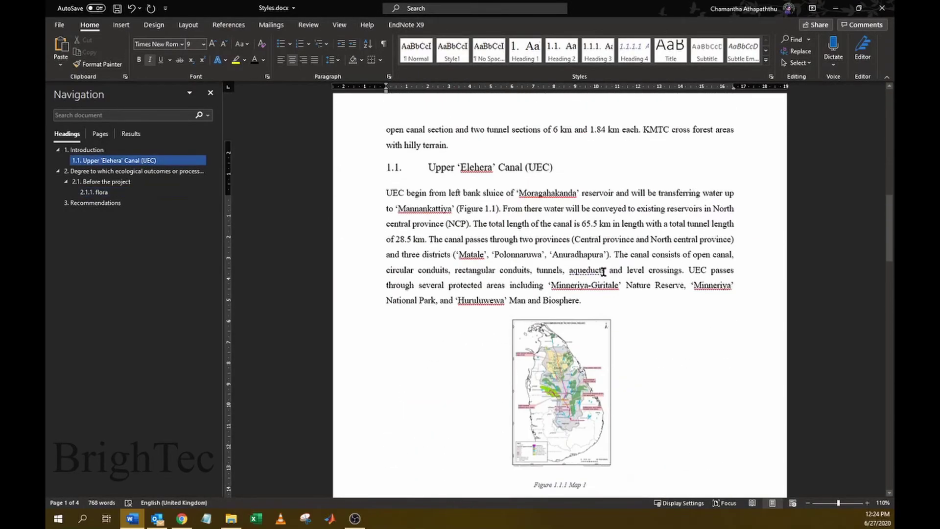
pyautogui.scroll(3, 603, 274)
pyautogui.scroll(9, 604, 271)
pyautogui.scroll(-12, 604, 272)
pyautogui.scroll(2, 604, 272)
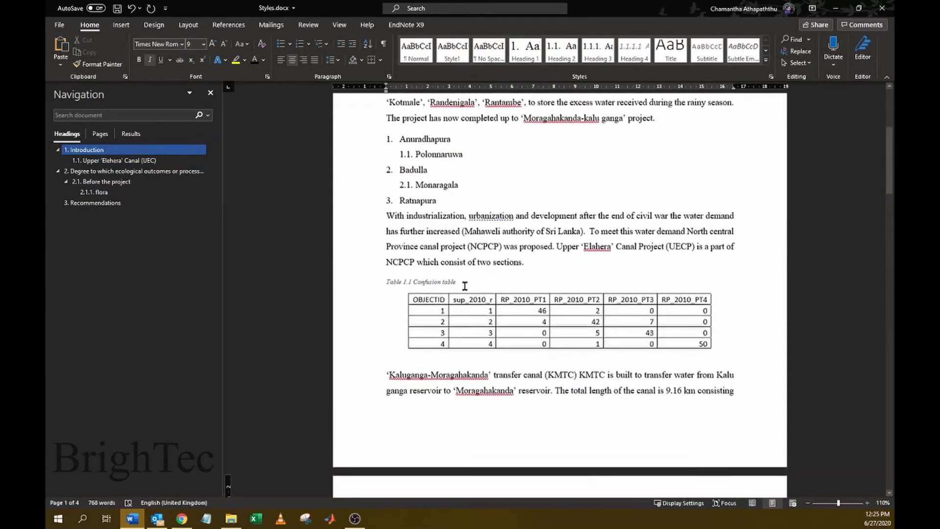
pyautogui.click(458, 281)
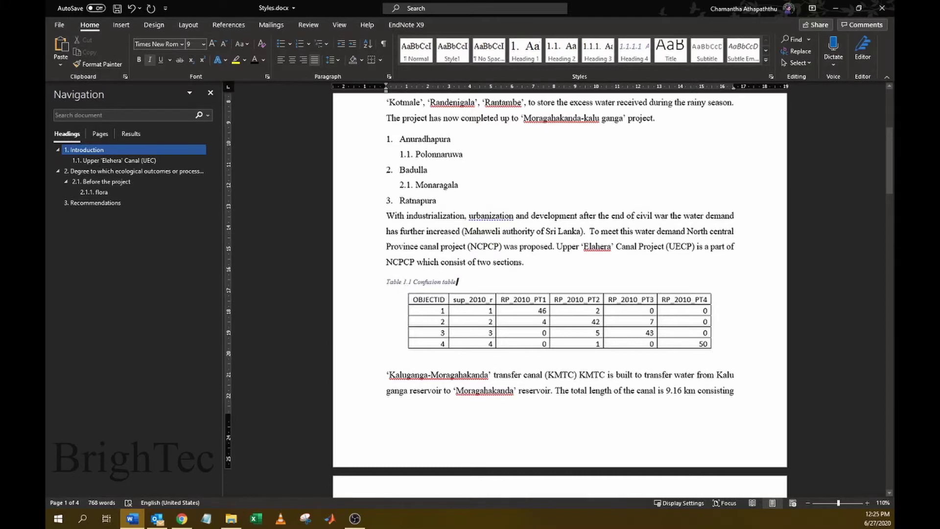
pyautogui.moveTo(460, 279); pyautogui.dragTo(389, 277)
pyautogui.click(467, 279)
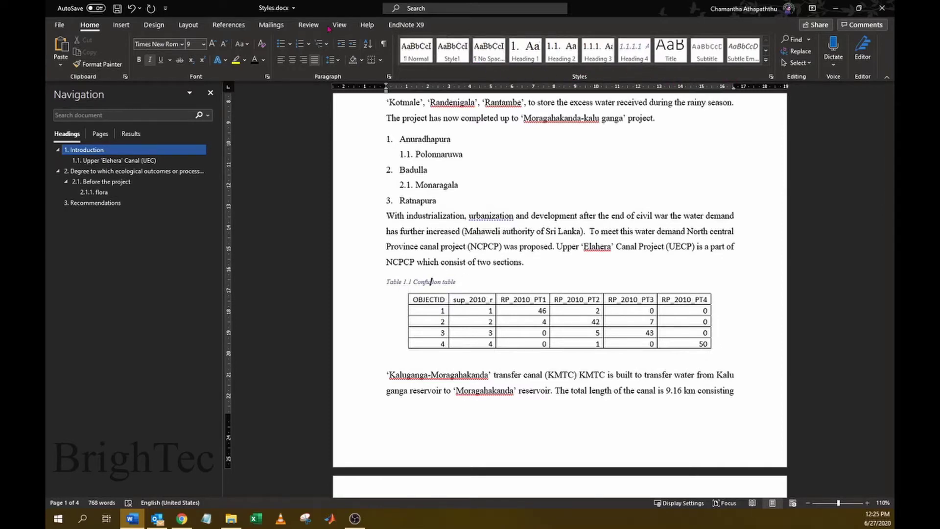
pyautogui.click(766, 60)
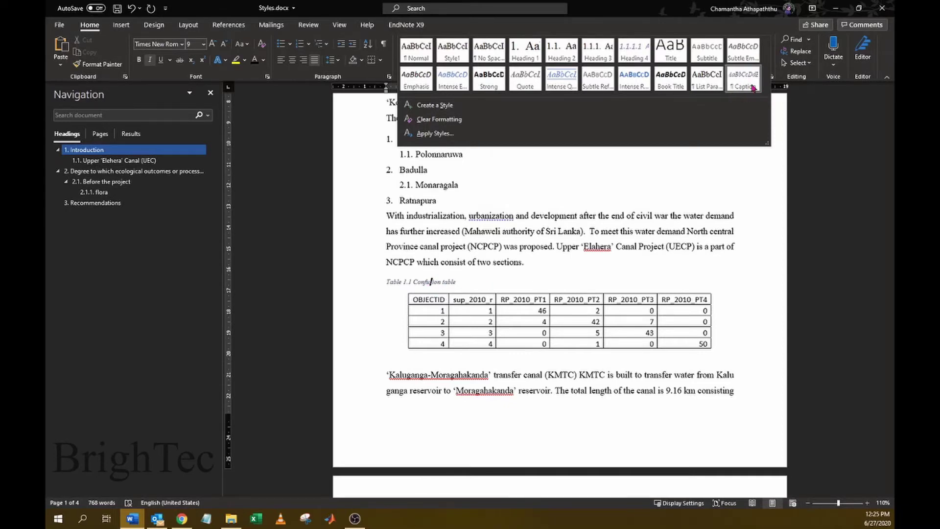
# - Set the 'Table 1.1 Confusion table' caption to Times New Roman, size 12
pyautogui.click(467, 282)
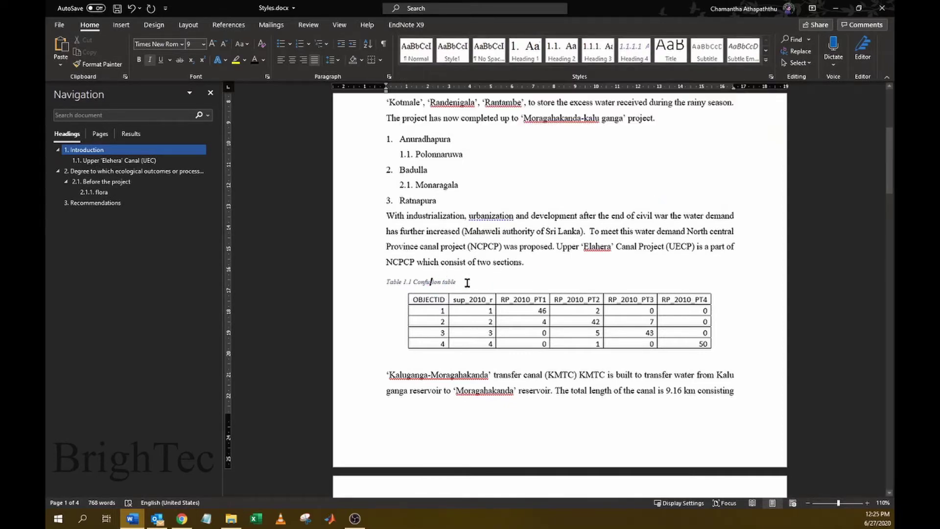
pyautogui.scroll(-5, 473, 277)
pyautogui.scroll(-8, 475, 284)
pyautogui.scroll(8, 480, 294)
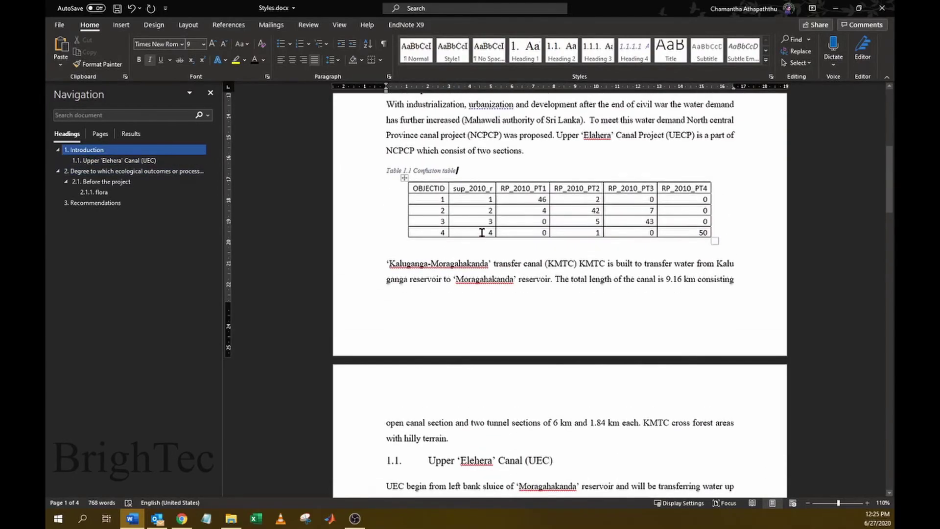
pyautogui.scroll(7, 486, 310)
pyautogui.scroll(-5, 485, 309)
pyautogui.moveTo(458, 171); pyautogui.dragTo(387, 172)
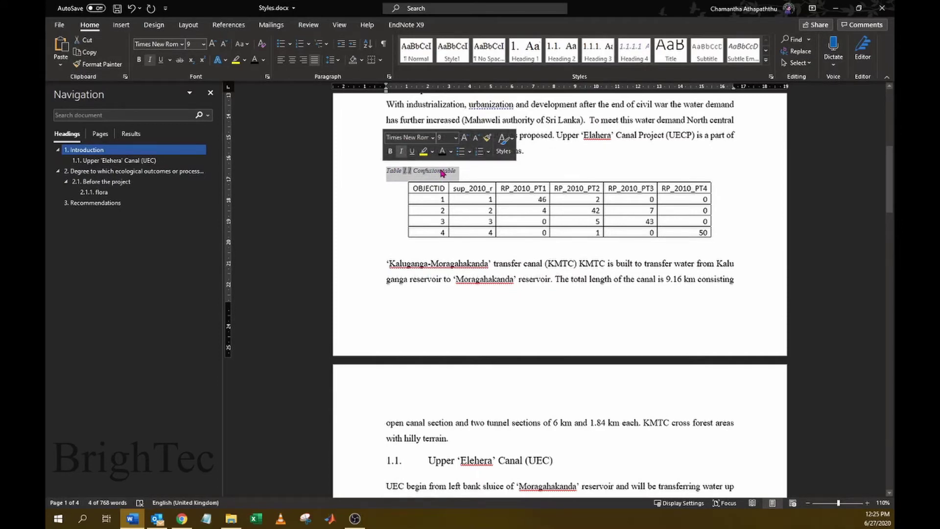
pyautogui.click(181, 44)
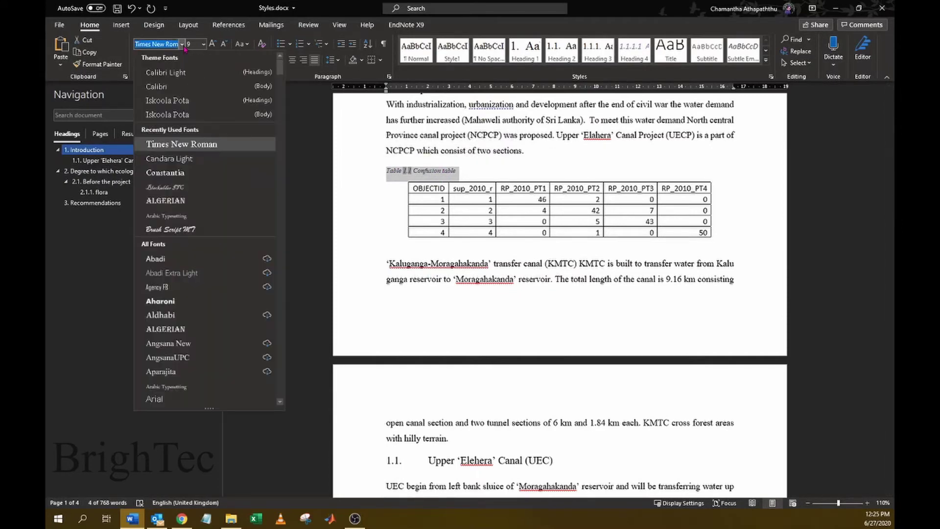
pyautogui.click(161, 142)
pyautogui.click(203, 44)
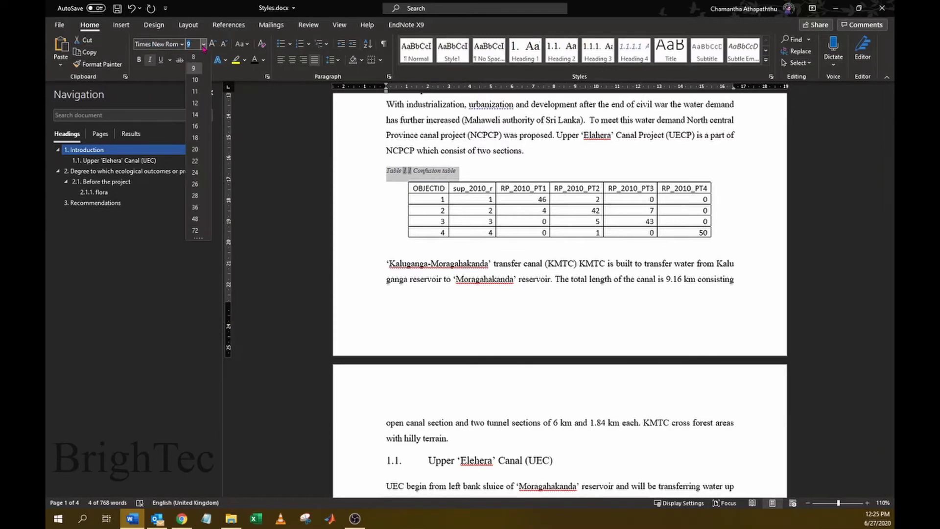
pyautogui.click(196, 103)
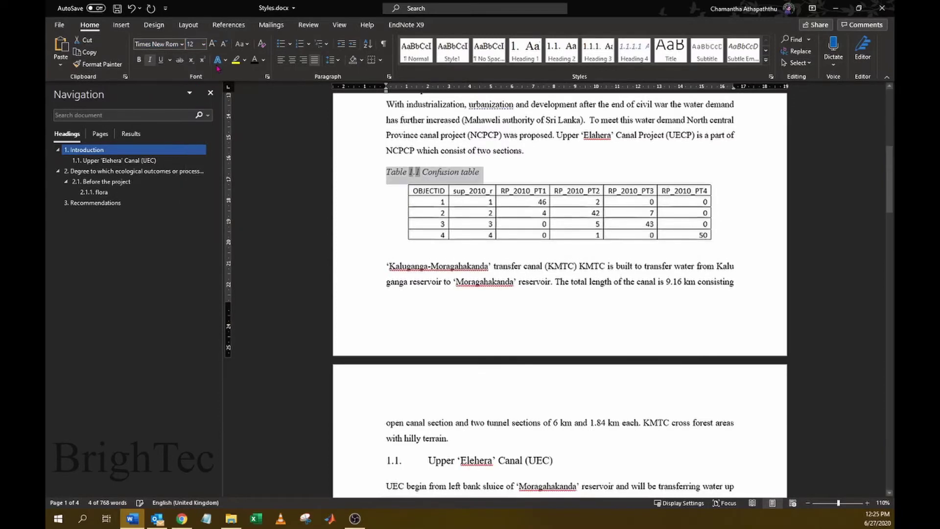
# - Make the caption upright, automatic black, and centred above the table
pyautogui.click(150, 59)
pyautogui.click(263, 60)
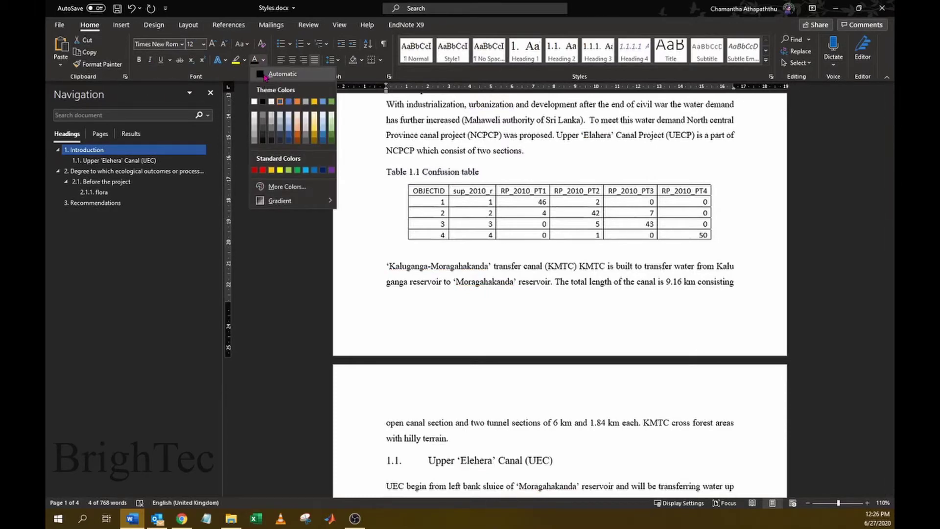
pyautogui.click(270, 75)
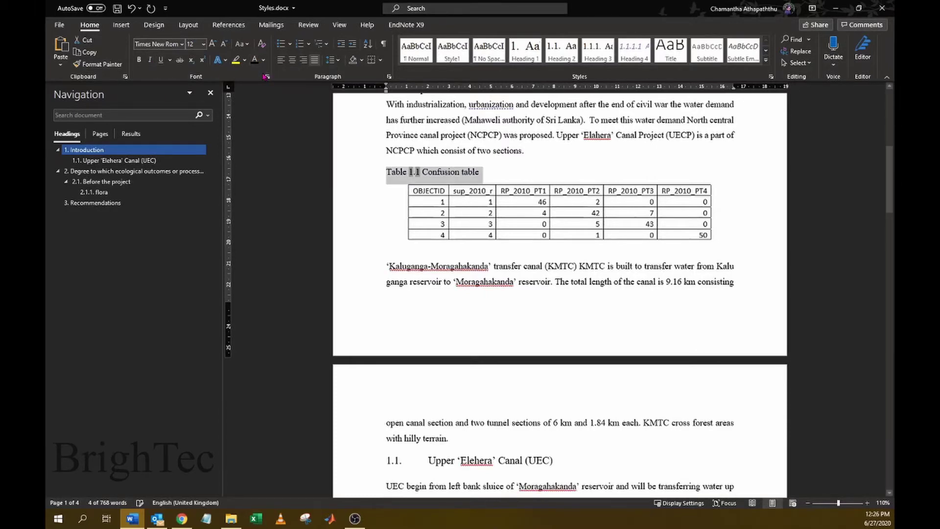
pyautogui.click(292, 61)
pyautogui.click(626, 177)
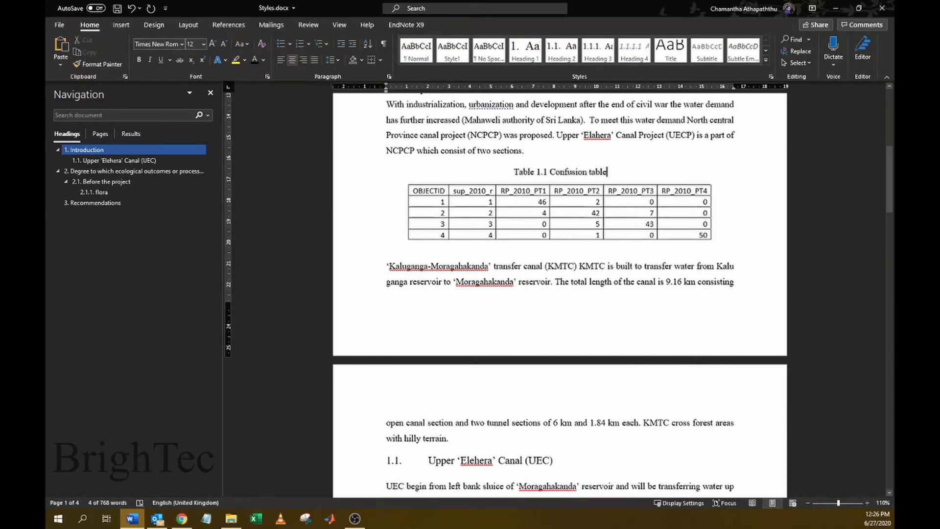
pyautogui.moveTo(615, 171); pyautogui.dragTo(496, 171)
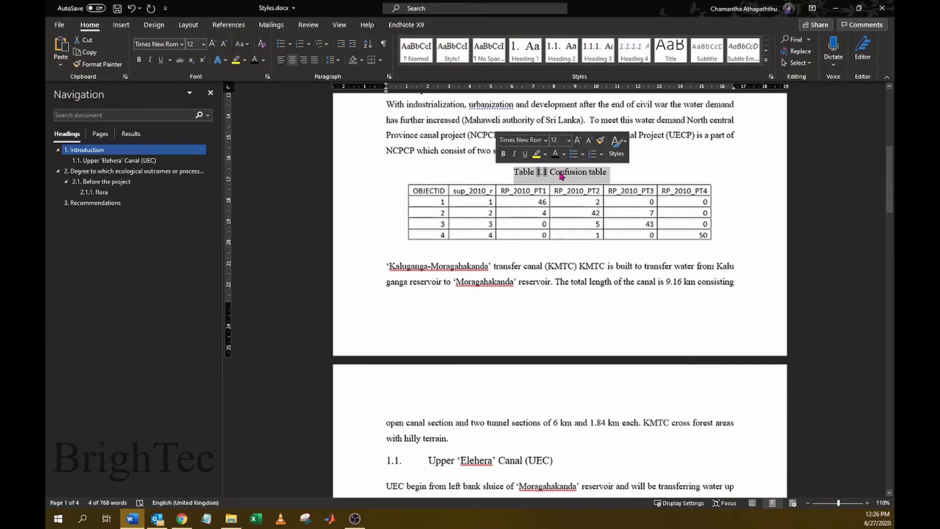
# - Expand the Styles gallery and inspect the Caption style's options without changing them
pyautogui.click(767, 61)
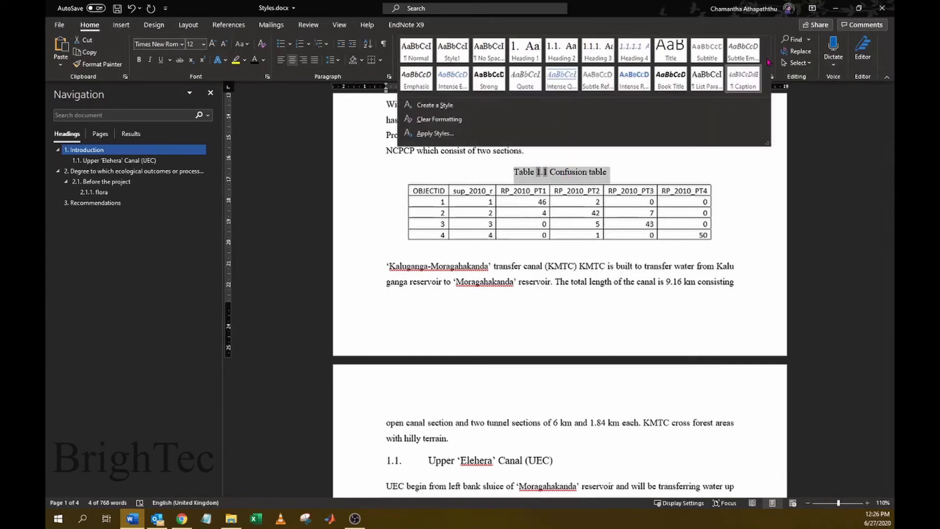
pyautogui.rightClick(753, 81)
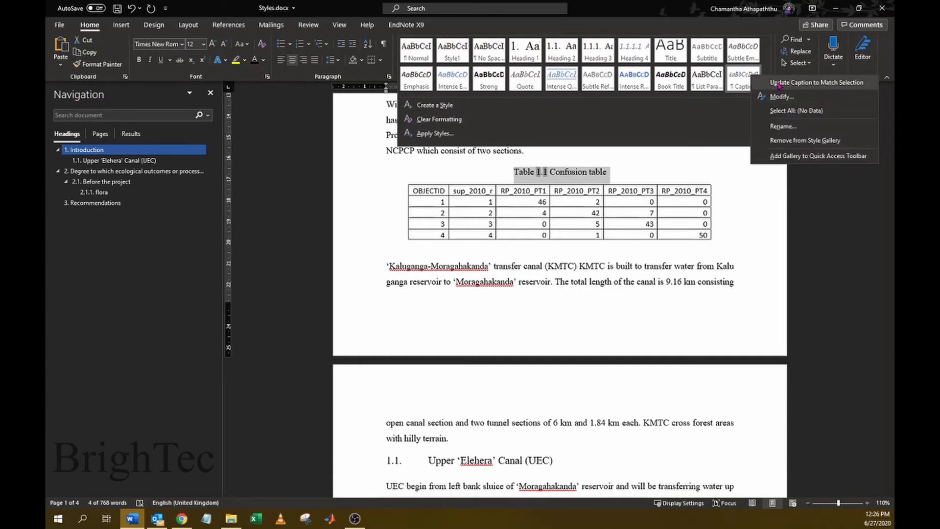
pyautogui.click(779, 84)
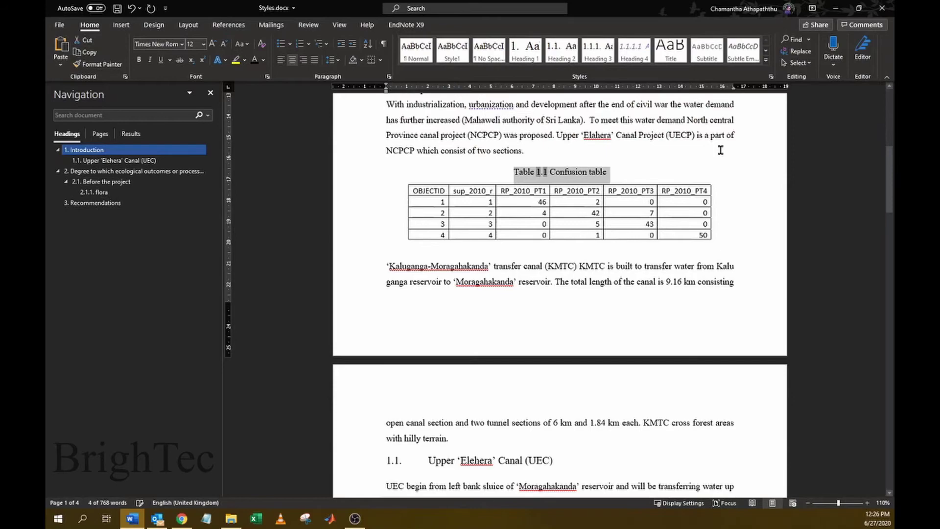
pyautogui.click(632, 196)
# - Scroll down to the Map 2 figure just above the Recommendations section
pyautogui.scroll(-10, 648, 211)
pyautogui.scroll(-1, 646, 210)
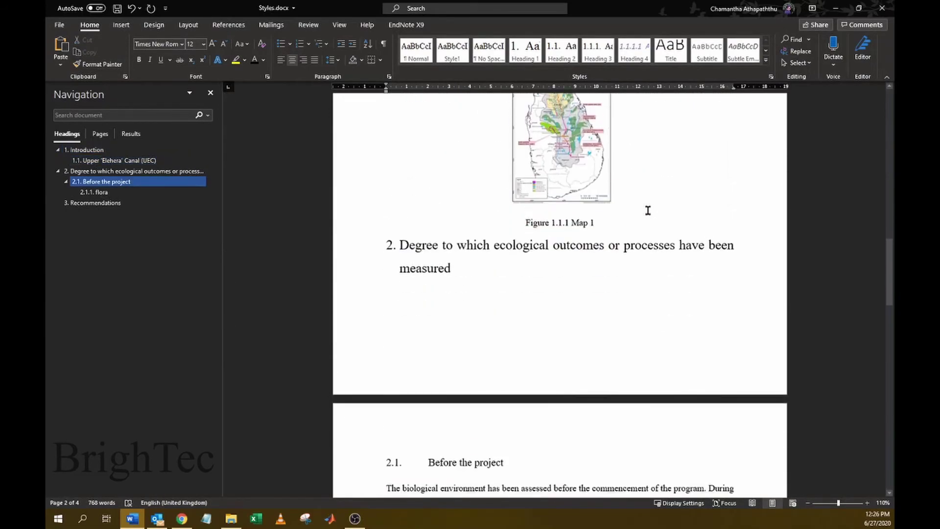
pyautogui.scroll(-2, 589, 221)
pyautogui.scroll(-5, 588, 221)
pyautogui.scroll(-5, 606, 208)
pyautogui.scroll(-4, 611, 209)
pyautogui.scroll(-2, 563, 196)
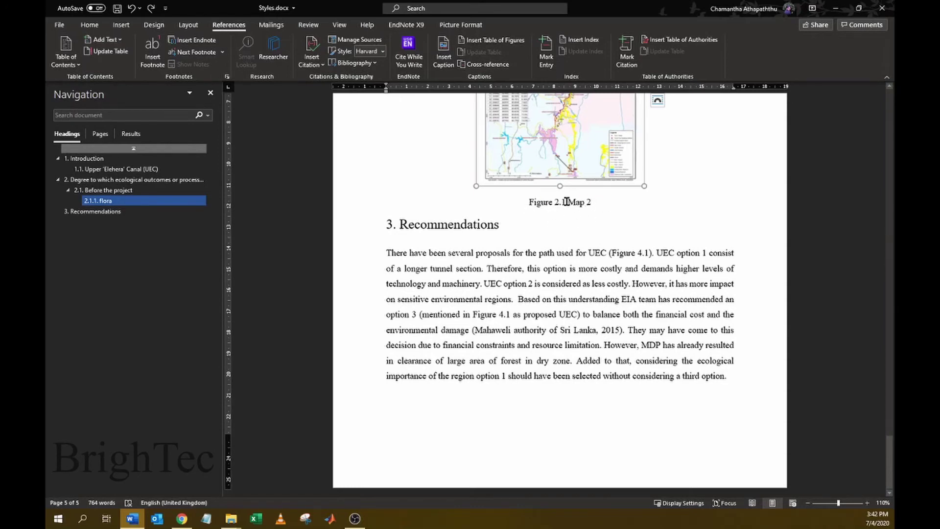
# - Create a new custom 'Image' caption label for the Map 2 picture
pyautogui.rightClick(573, 160)
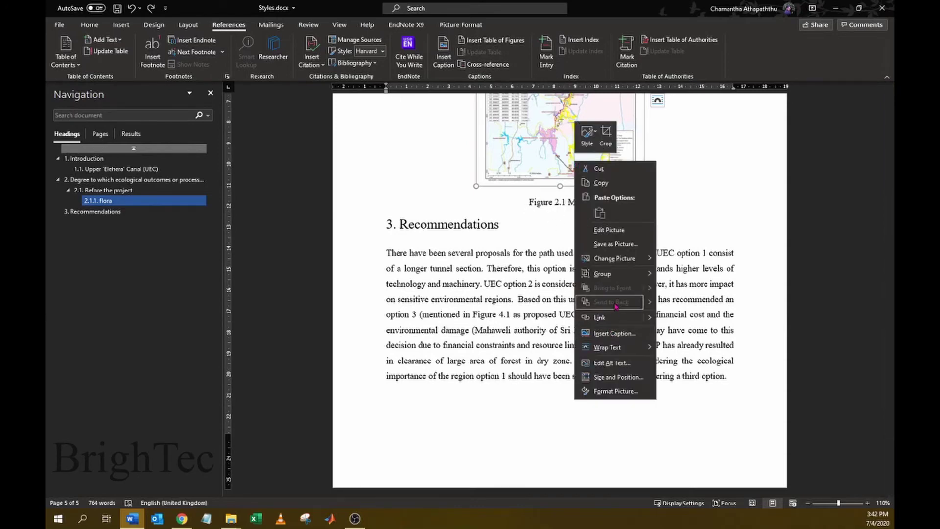
pyautogui.click(614, 333)
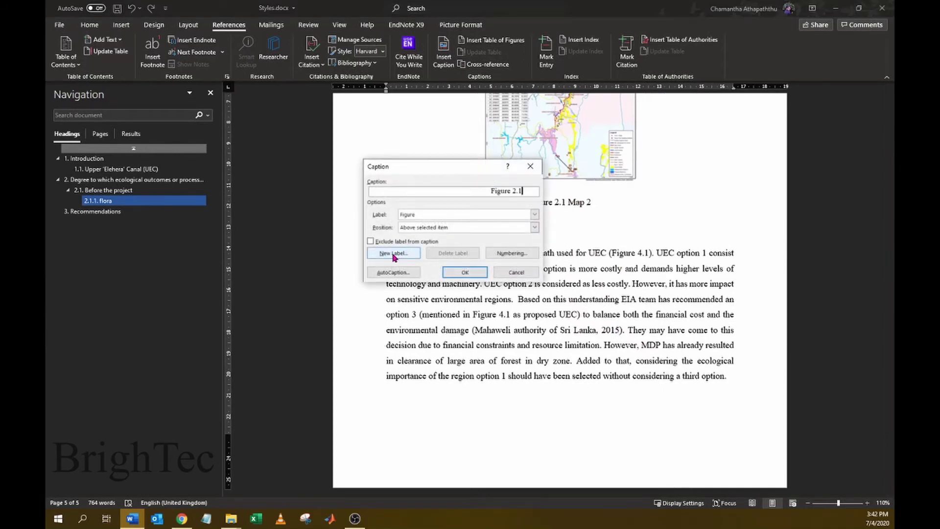
pyautogui.click(393, 254)
pyautogui.write('image')
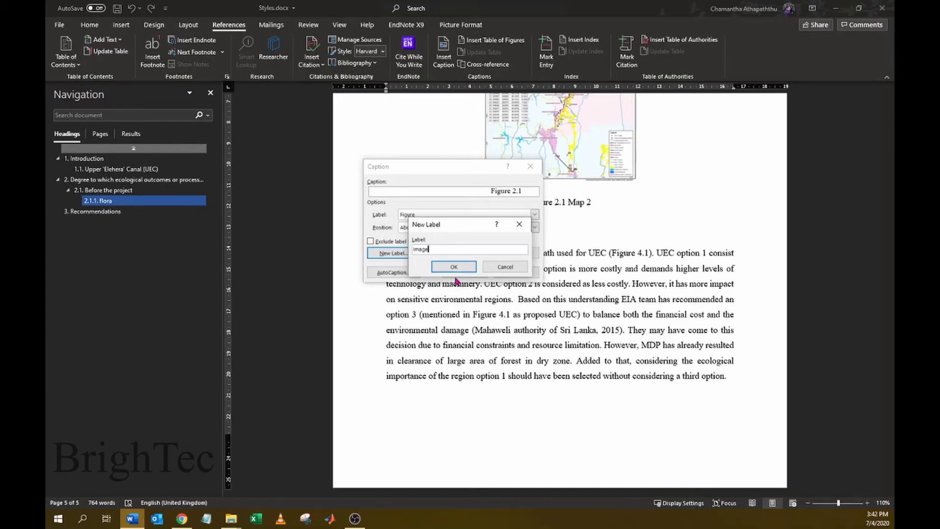
pyautogui.click(454, 267)
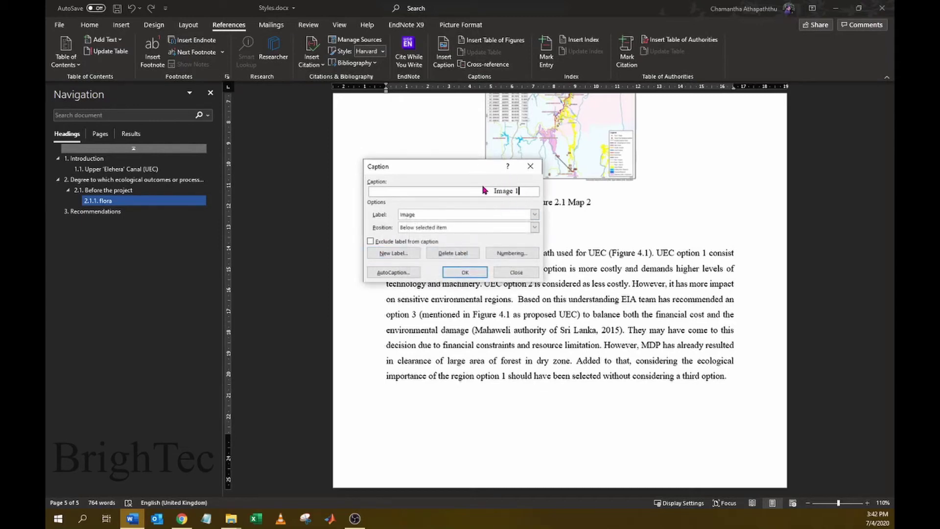
pyautogui.click(534, 214)
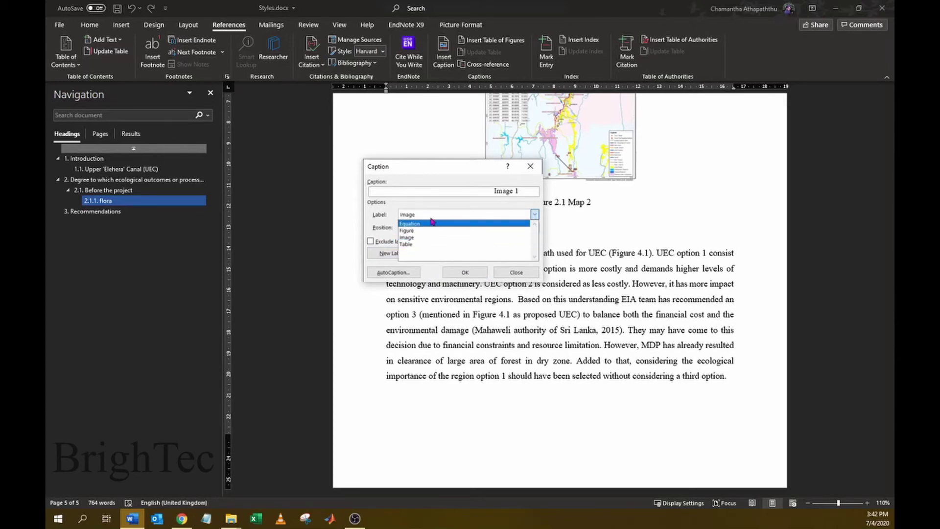
pyautogui.click(433, 208)
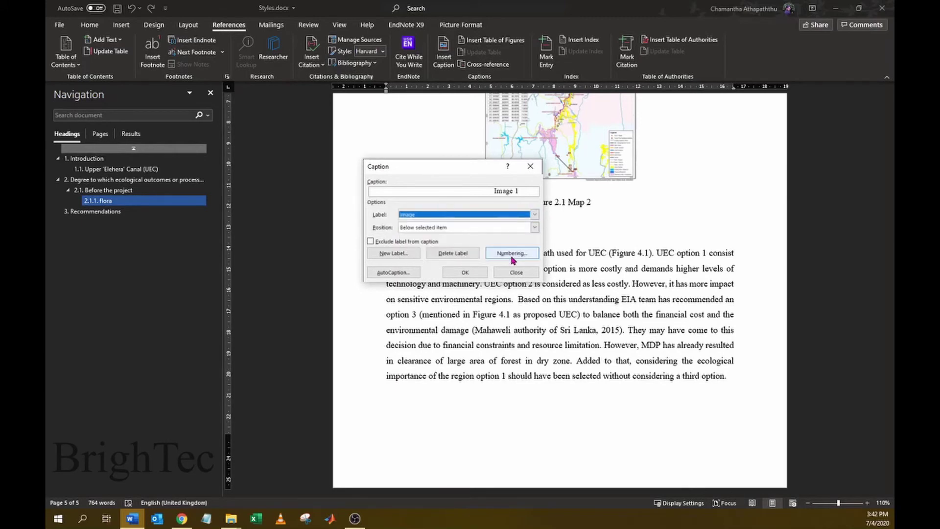
# - Add chapter numbering with a period separator, insert 'Image 2.1', and select the old Figure caption
pyautogui.click(512, 253)
pyautogui.click(641, 224)
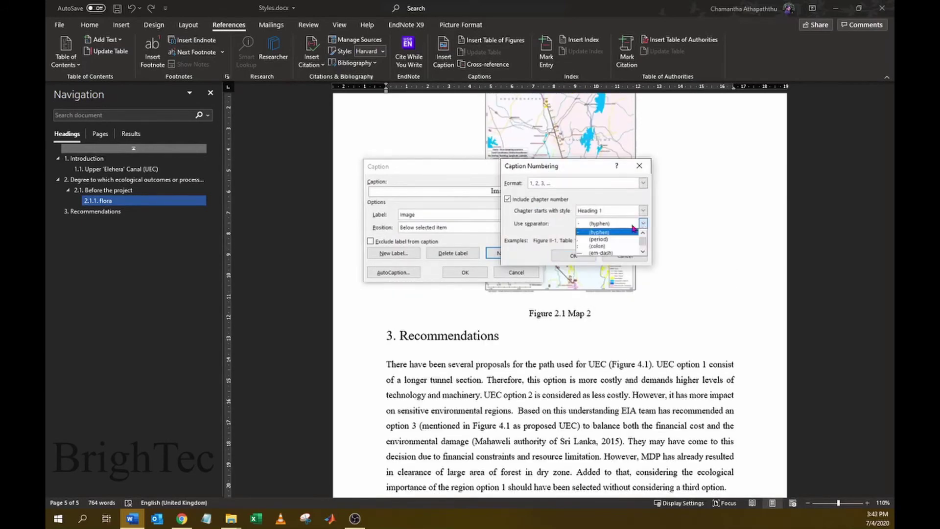
pyautogui.click(613, 234)
pyautogui.click(580, 257)
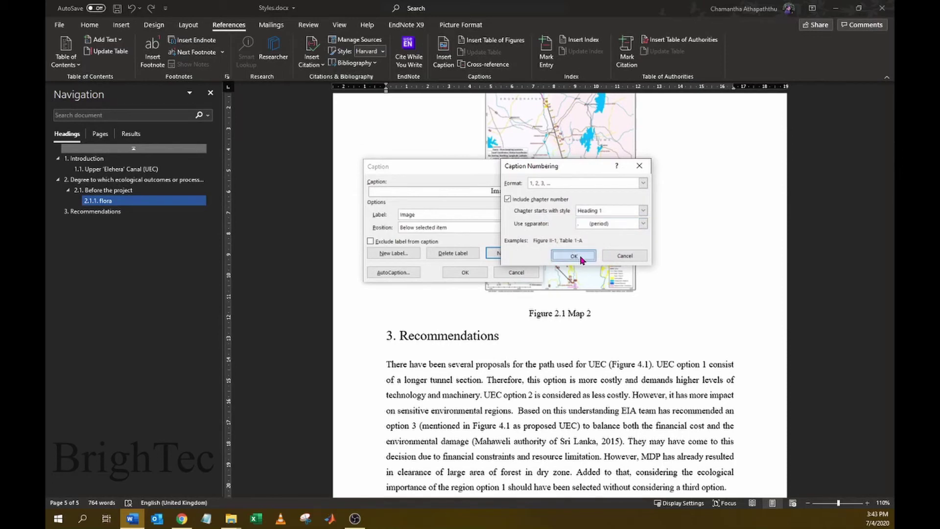
pyautogui.click(472, 274)
pyautogui.moveTo(616, 331); pyautogui.dragTo(531, 333)
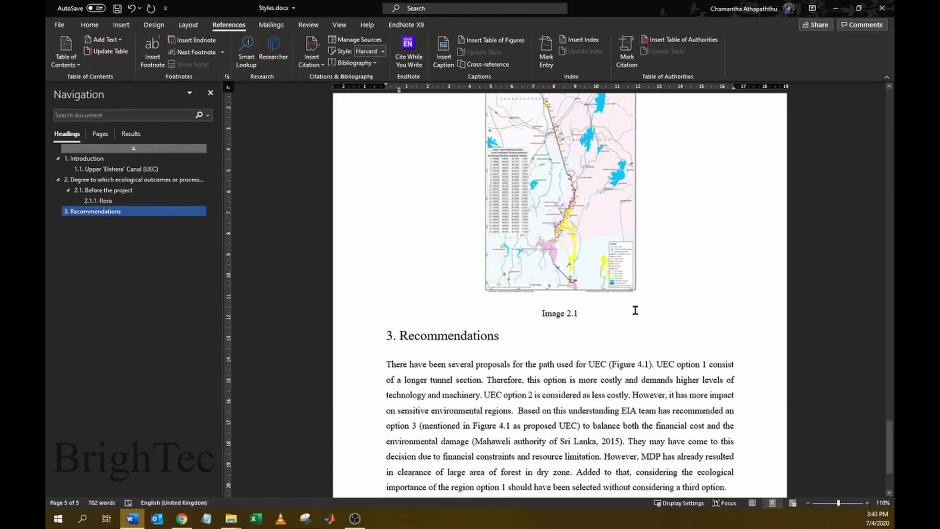
# - Scroll up from Map 2 to the Table 1.1 Confusion table on page 1
pyautogui.scroll(-3, 621, 208)
pyautogui.scroll(4, 615, 212)
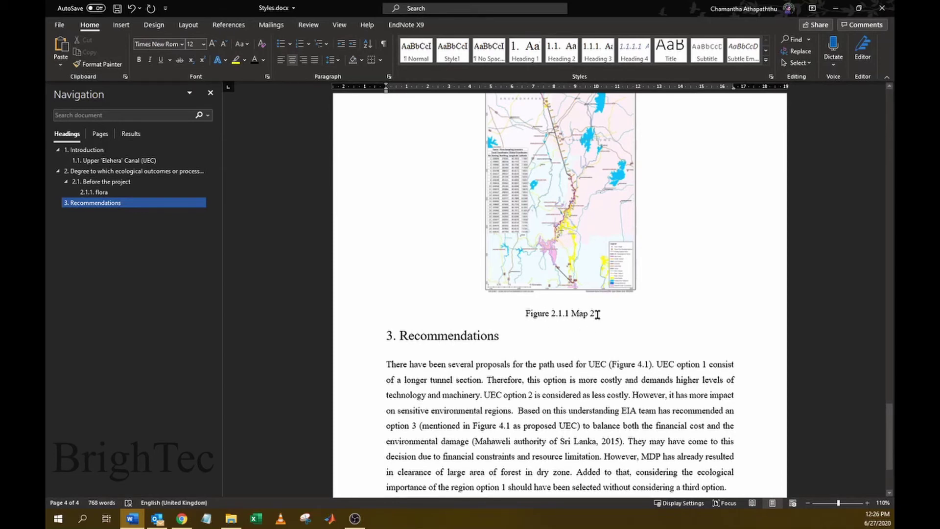
pyautogui.scroll(-3, 598, 313)
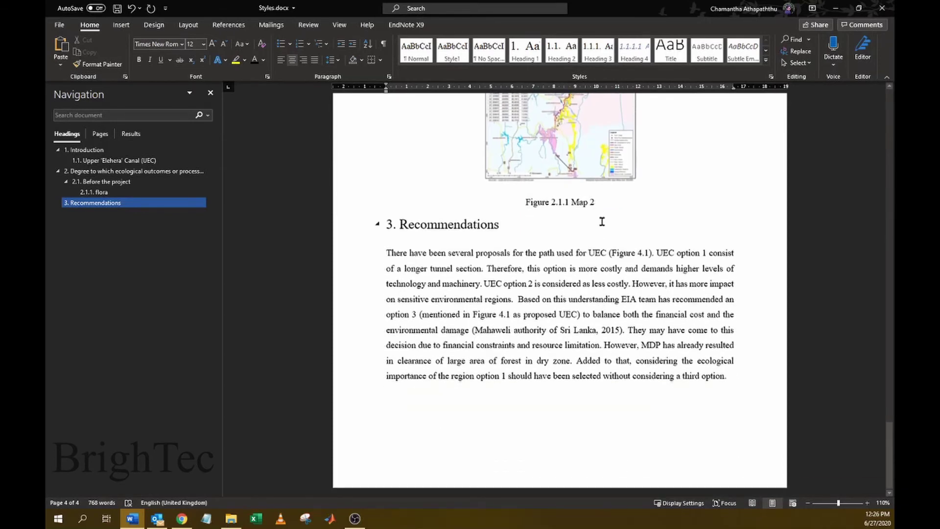
pyautogui.scroll(3, 603, 223)
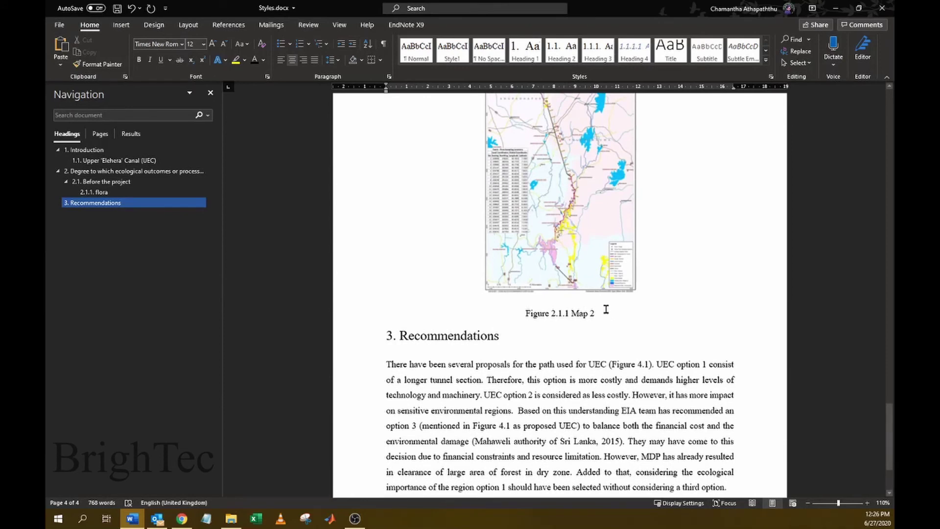
pyautogui.scroll(7, 605, 309)
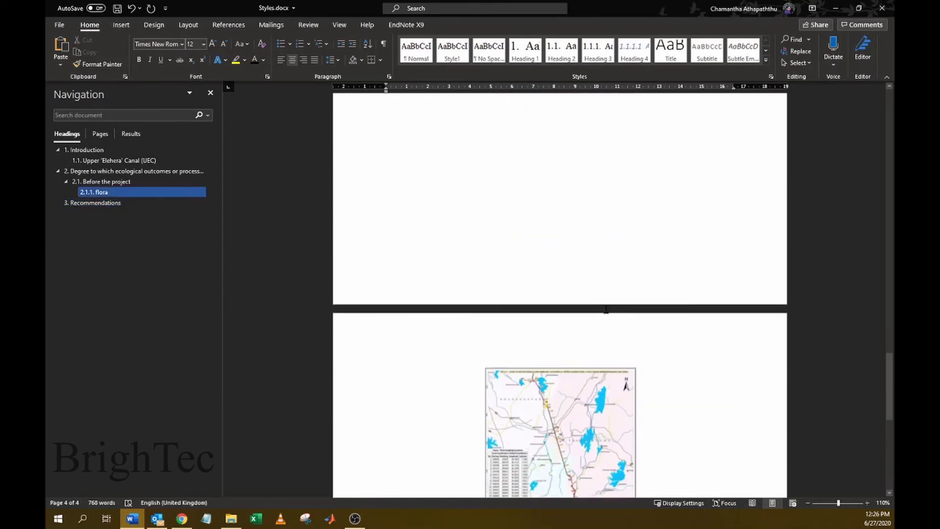
pyautogui.scroll(2, 605, 309)
pyautogui.scroll(10, 606, 309)
pyautogui.scroll(6, 605, 309)
pyautogui.scroll(3, 605, 309)
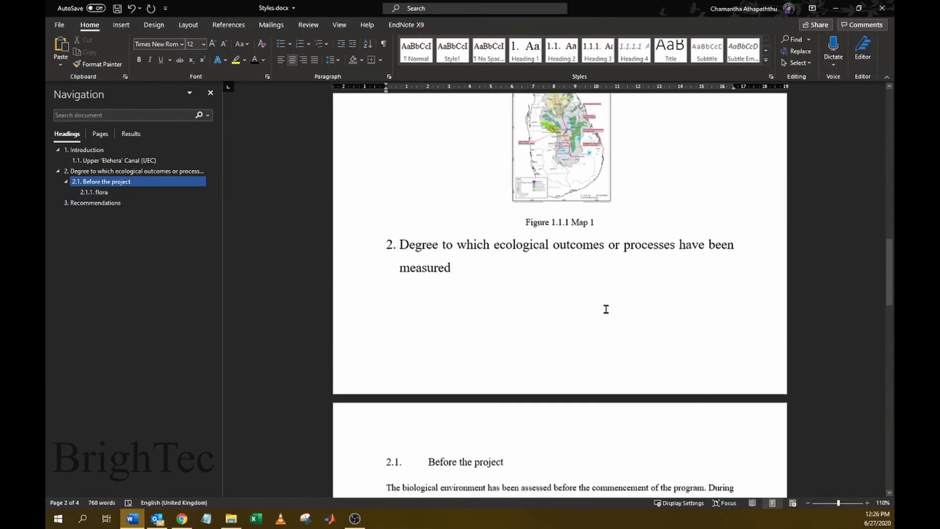
pyautogui.scroll(5, 605, 309)
pyautogui.scroll(4, 606, 309)
pyautogui.scroll(6, 606, 309)
pyautogui.scroll(1, 606, 309)
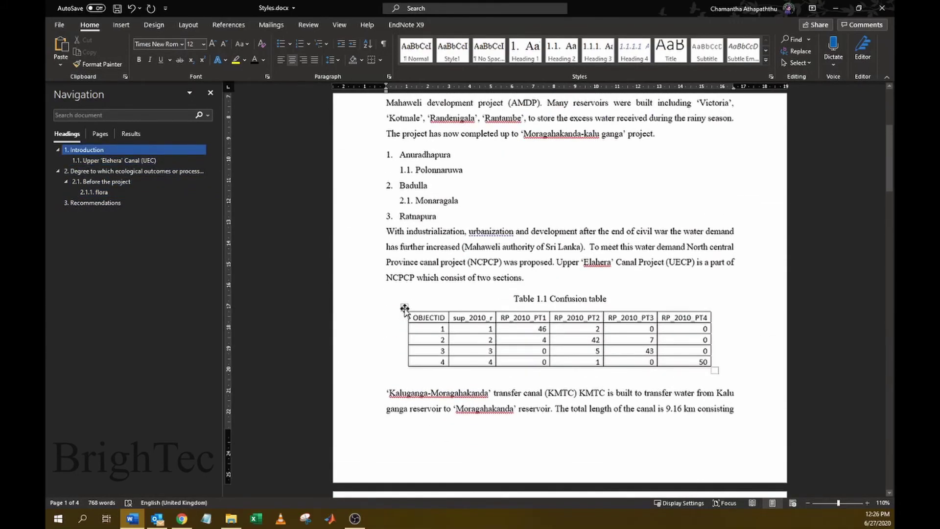
# - Select the confusion table and start a new paragraph after the first Introduction paragraph
pyautogui.click(404, 306)
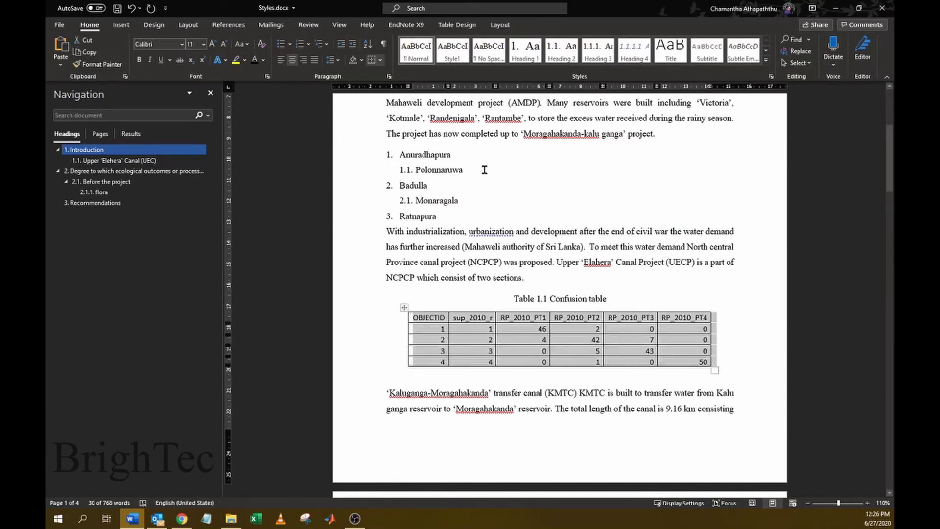
pyautogui.click(672, 132)
pyautogui.scroll(5, 686, 205)
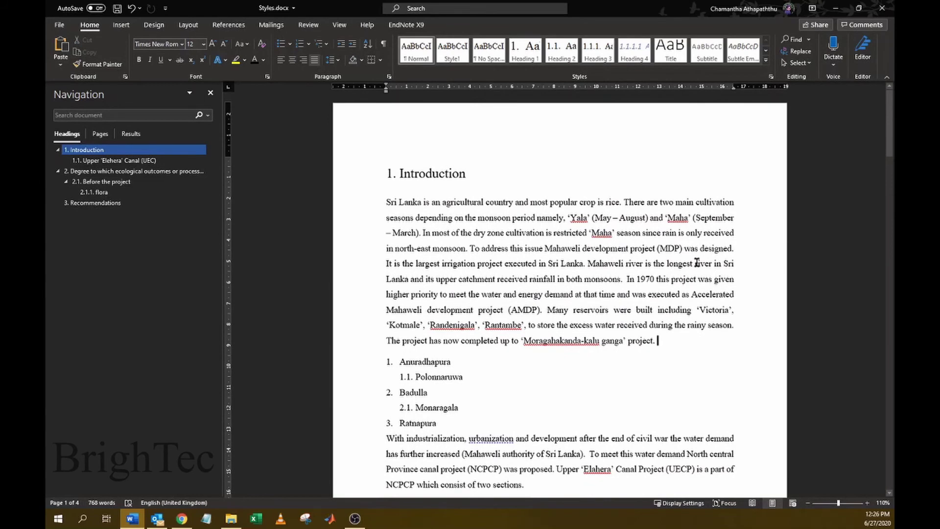
pyautogui.press('Return')
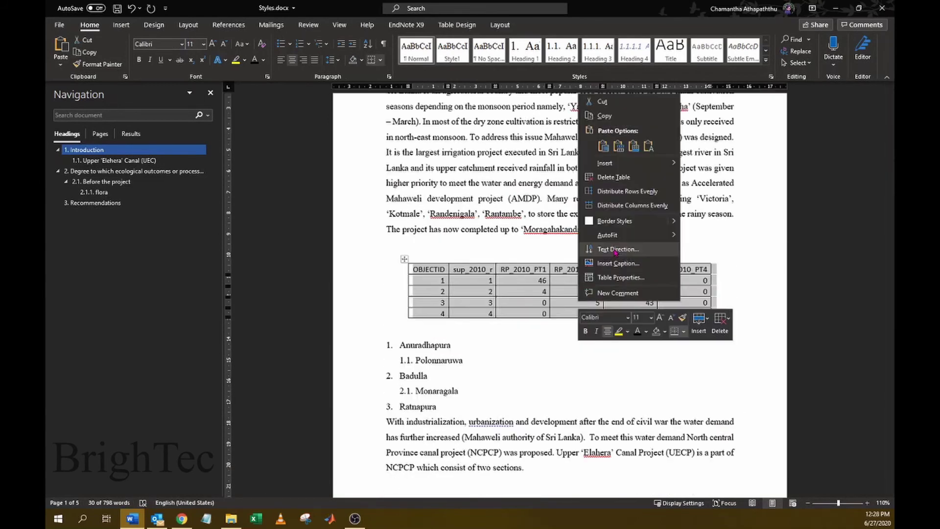
# - Caption the table 'Table 1.1 Confusion matrix' using the Table label
pyautogui.click(618, 263)
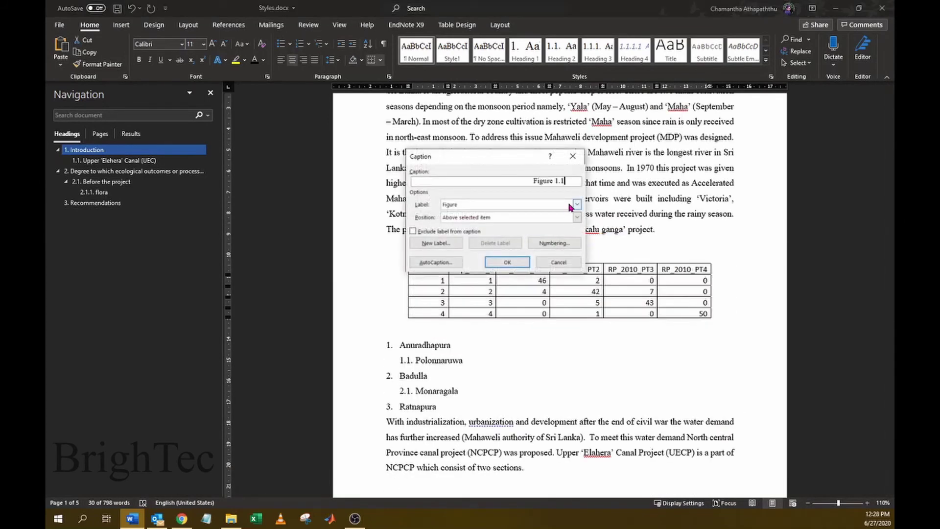
pyautogui.click(577, 204)
pyautogui.click(522, 228)
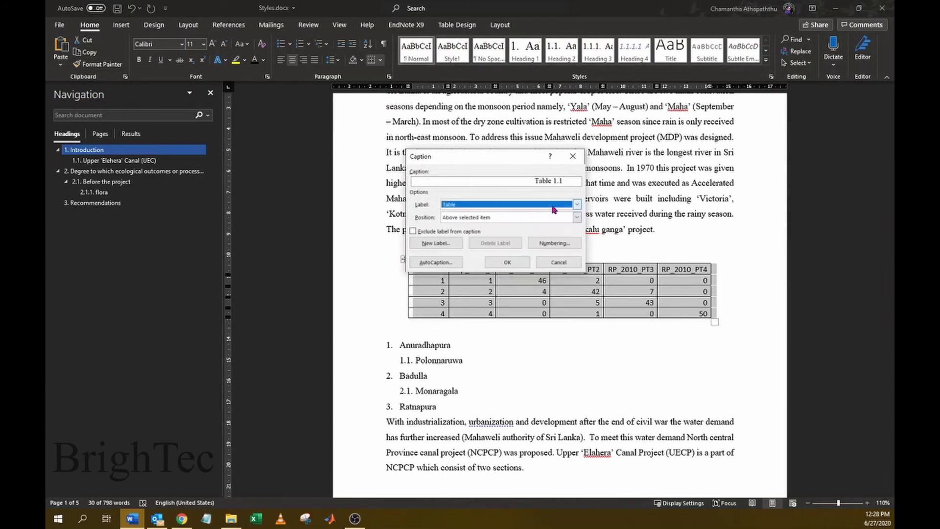
pyautogui.click(573, 182)
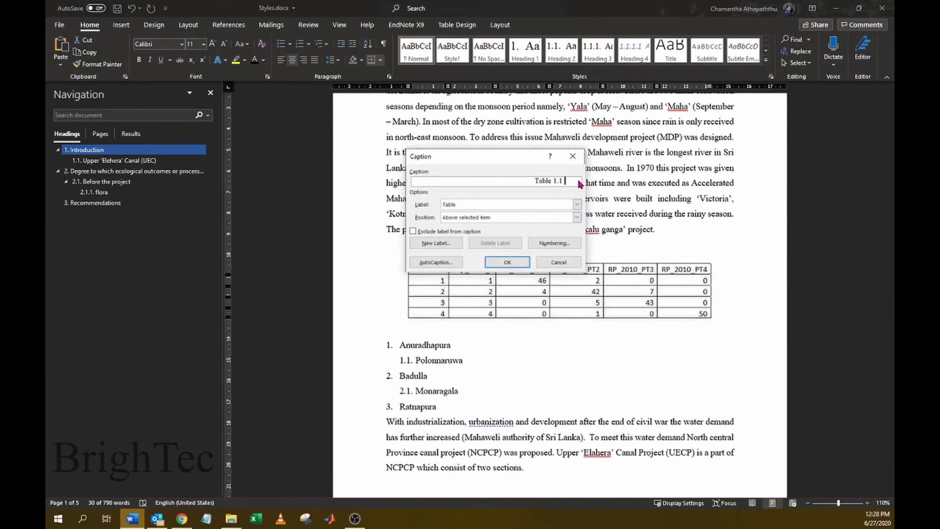
pyautogui.write('Confusion')
pyautogui.write(' mat')
pyautogui.click(507, 262)
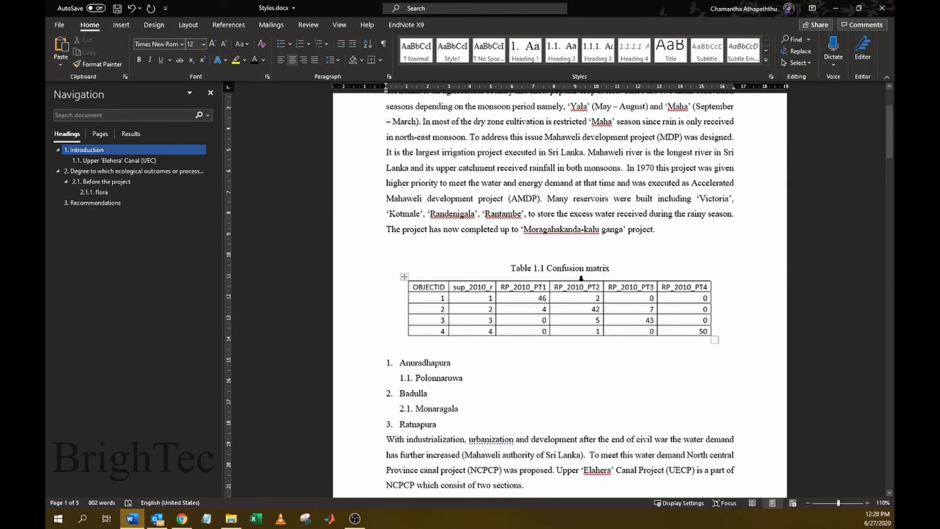
pyautogui.scroll(3, 531, 279)
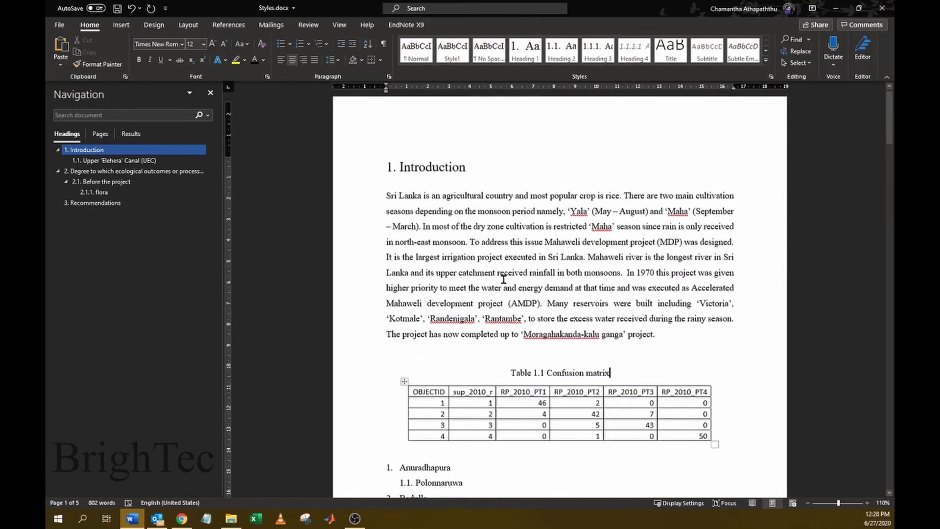
pyautogui.scroll(-1, 441, 275)
pyautogui.scroll(-7, 551, 253)
pyautogui.scroll(-3, 552, 252)
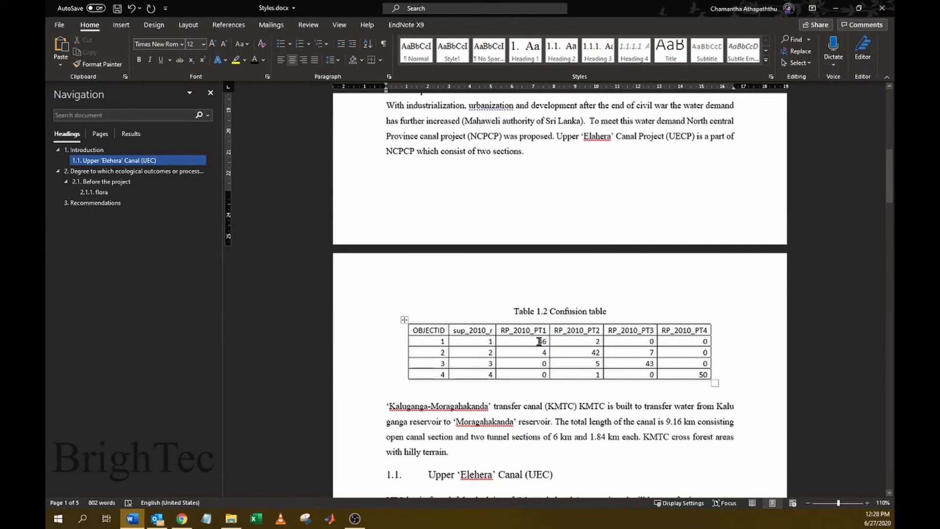
pyautogui.tripleClick(611, 310)
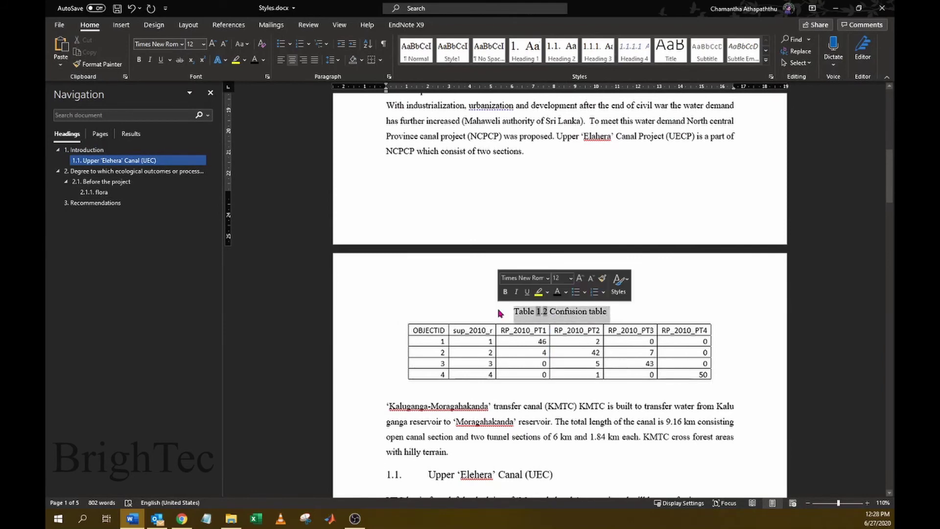
pyautogui.click(593, 312)
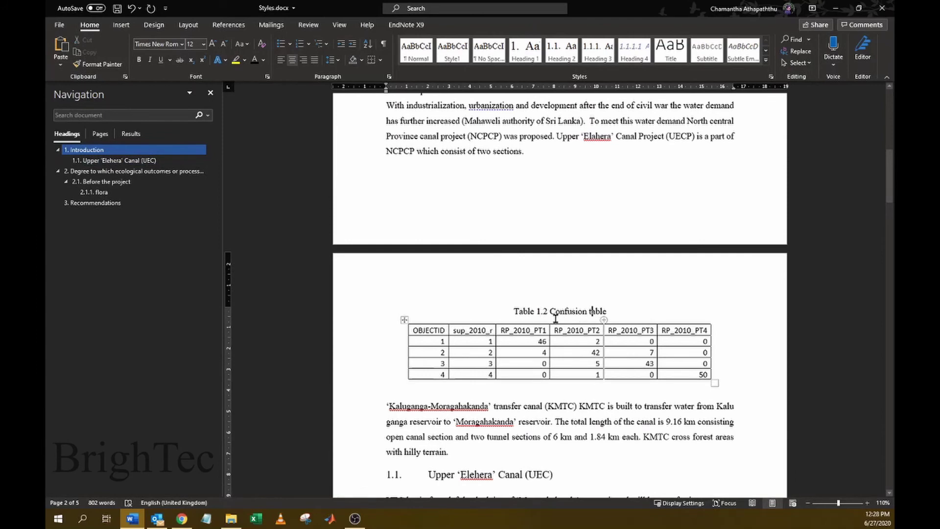
pyautogui.moveTo(610, 310); pyautogui.dragTo(514, 312)
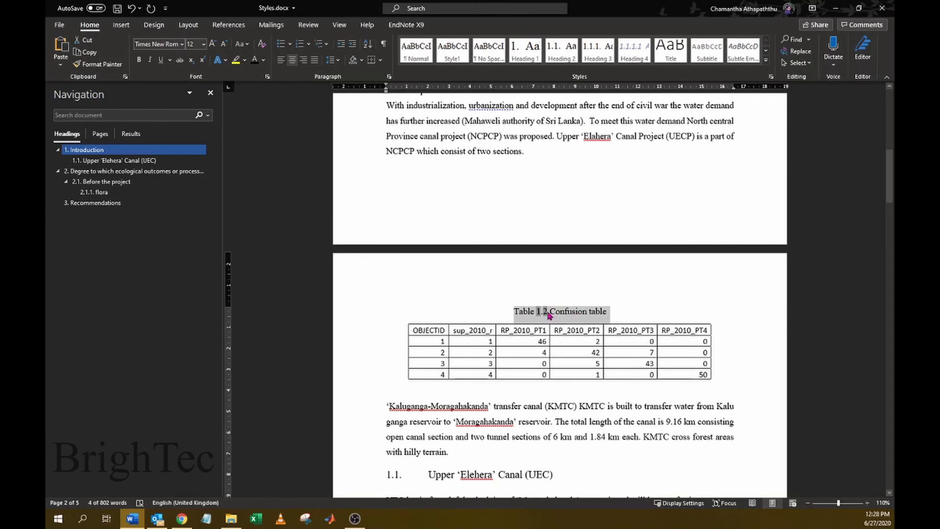
pyautogui.rightClick(548, 314)
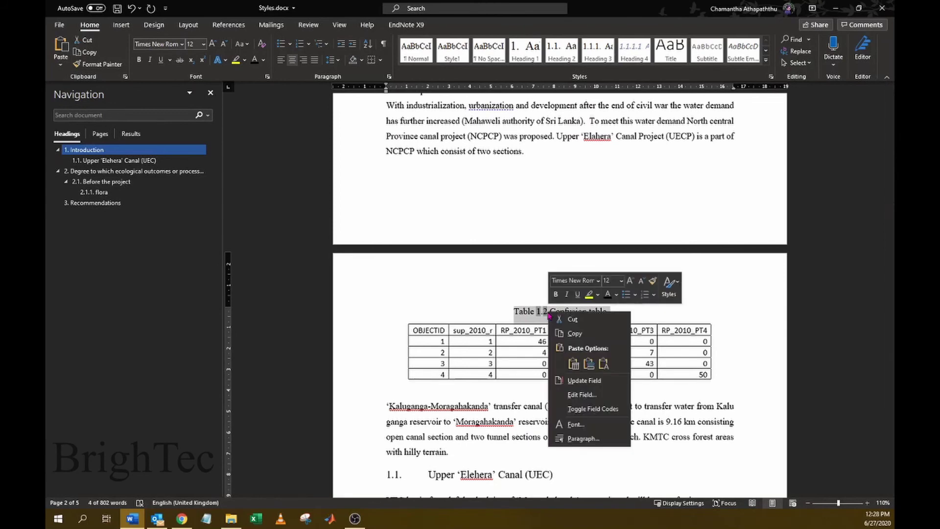
pyautogui.click(594, 382)
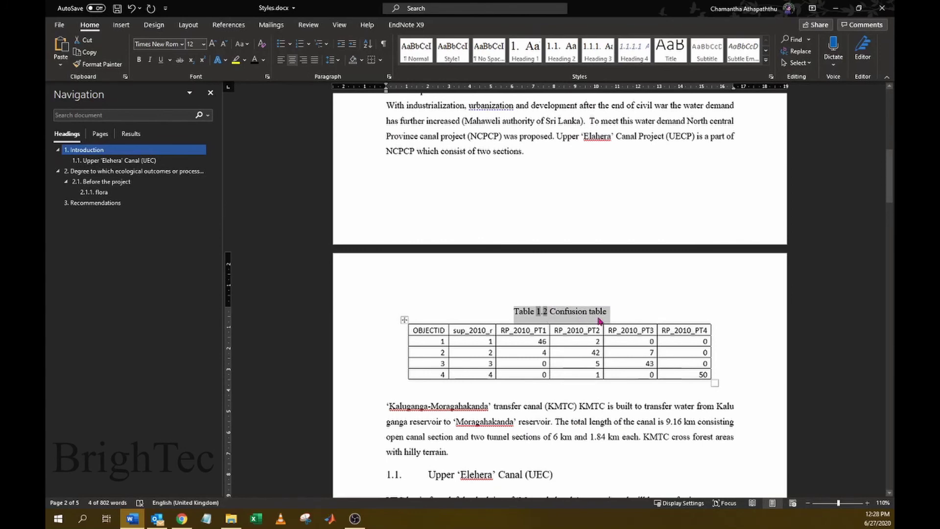
pyautogui.click(636, 358)
# - Delete the Confusion matrix table, its Table 1.1 caption, and the leftover empty paragraph
pyautogui.scroll(3, 635, 359)
pyautogui.scroll(4, 634, 357)
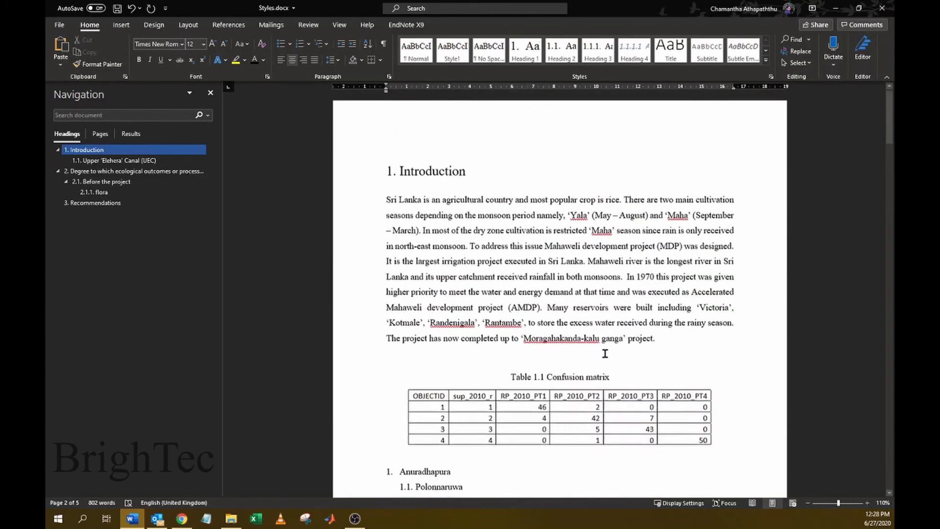
pyautogui.scroll(2, 607, 352)
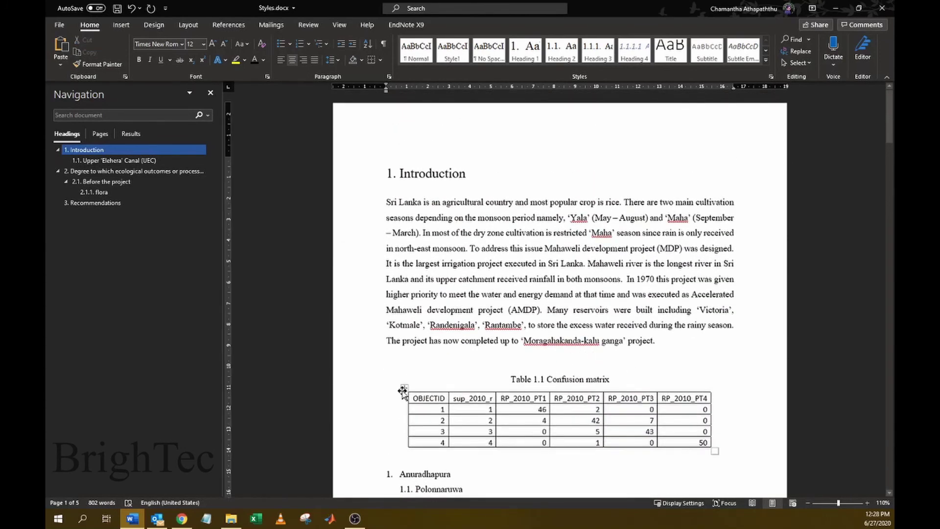
pyautogui.click(404, 388)
pyautogui.click(555, 368)
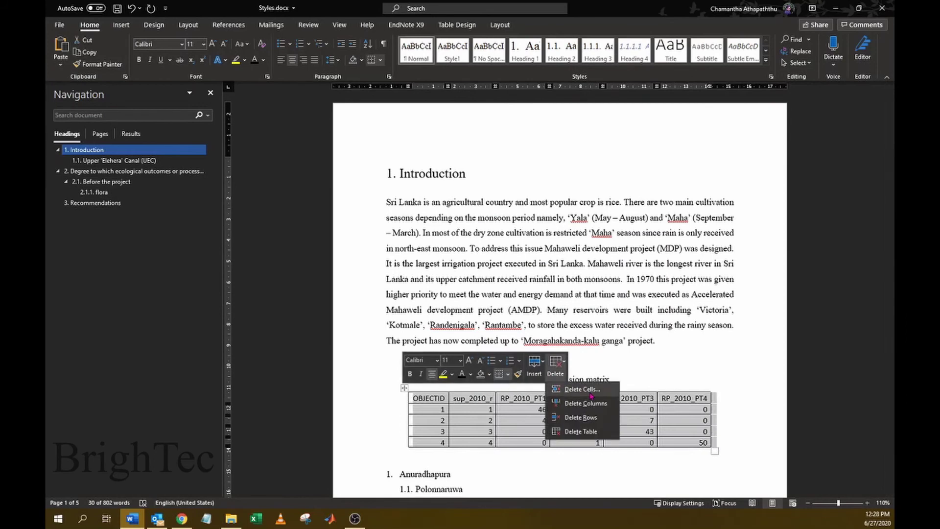
pyautogui.click(592, 426)
pyautogui.tripleClick(520, 375)
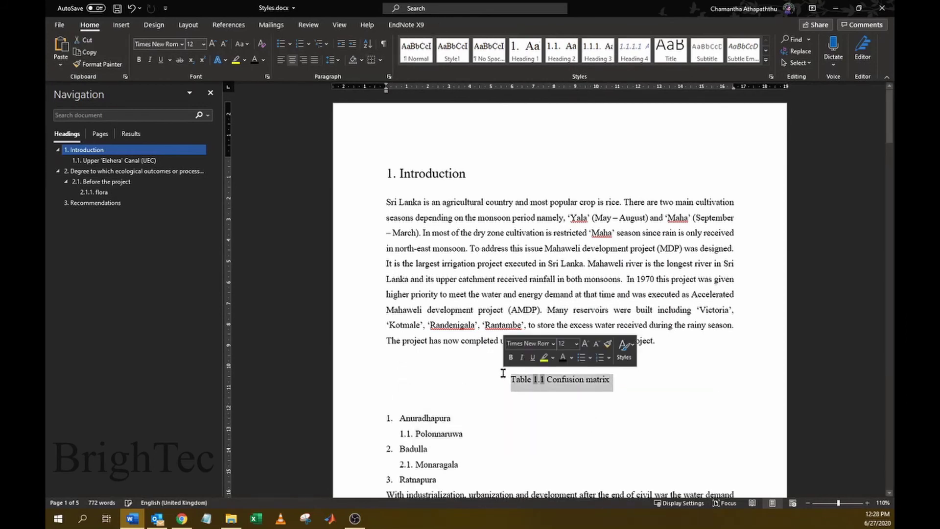
pyautogui.press('Delete')
pyautogui.press('BackSpace')
pyautogui.press('BackSpace')
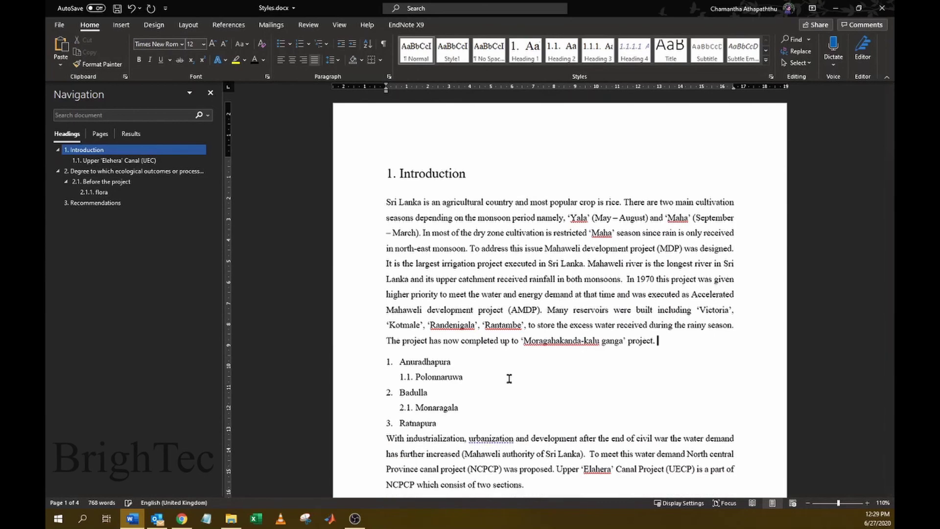
# - Update the Table 1.2 caption field so it renumbers to Table 1.1 Confusion table
pyautogui.scroll(-4, 538, 363)
pyautogui.scroll(-2, 550, 352)
pyautogui.scroll(3, 550, 352)
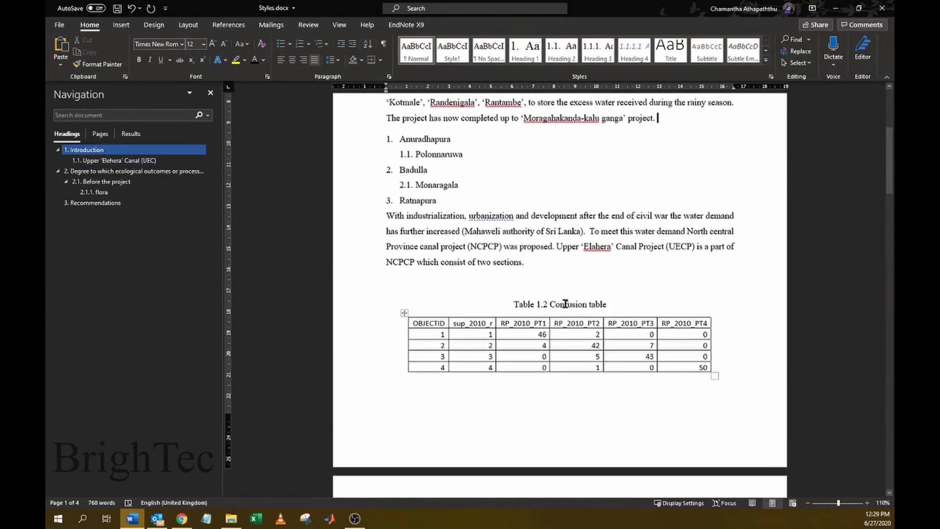
pyautogui.moveTo(566, 304); pyautogui.dragTo(515, 304)
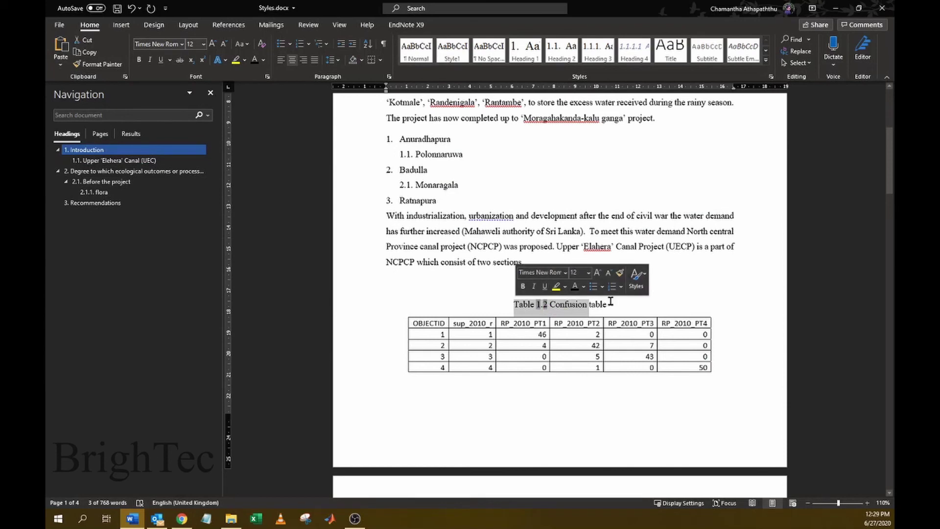
pyautogui.rightClick(545, 307)
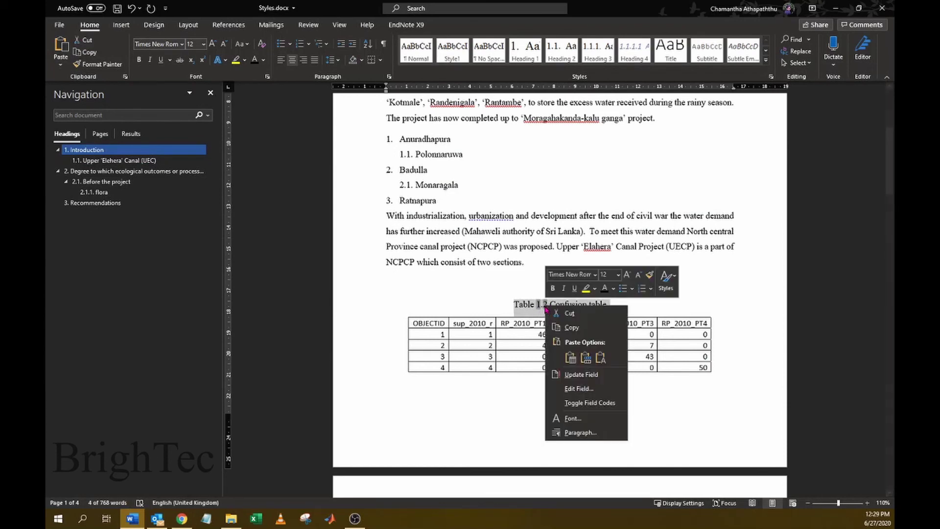
pyautogui.click(582, 375)
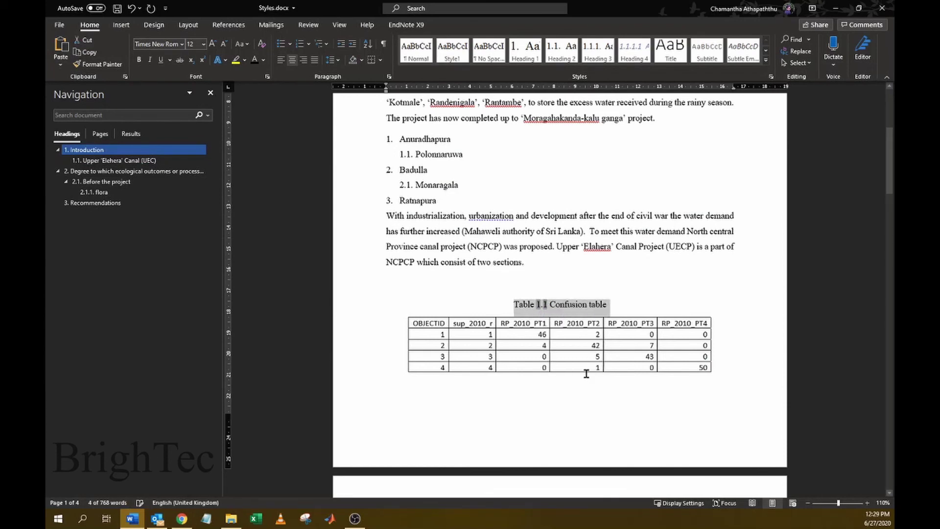
pyautogui.click(553, 304)
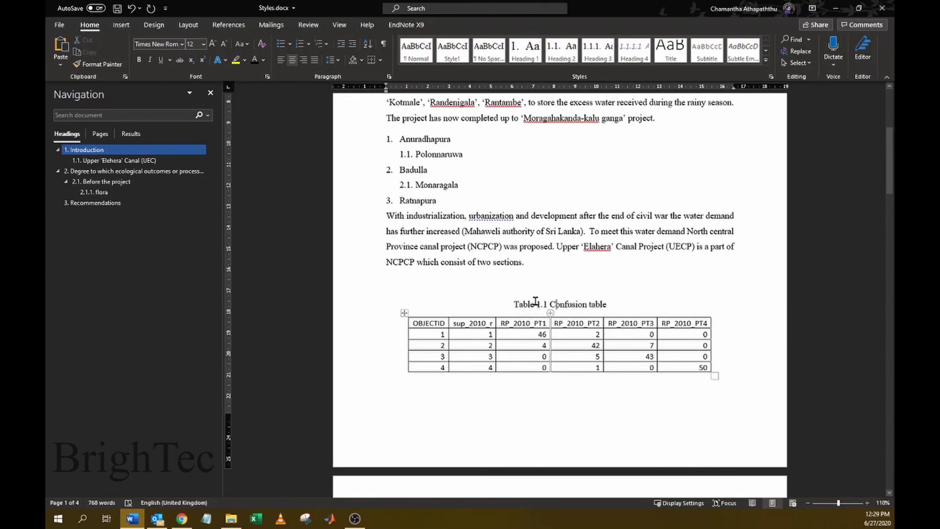
pyautogui.scroll(-4, 621, 358)
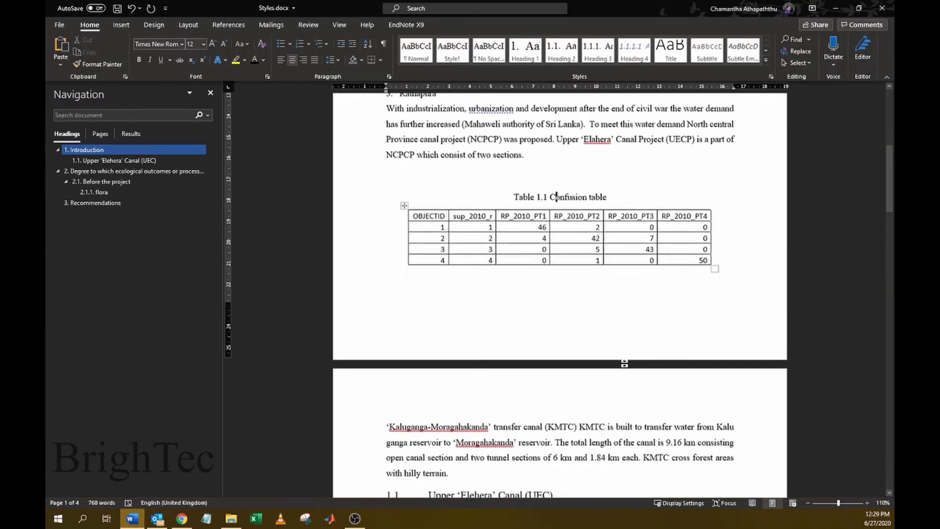
pyautogui.scroll(-7, 622, 360)
pyautogui.scroll(-6, 623, 362)
pyautogui.scroll(-3, 623, 363)
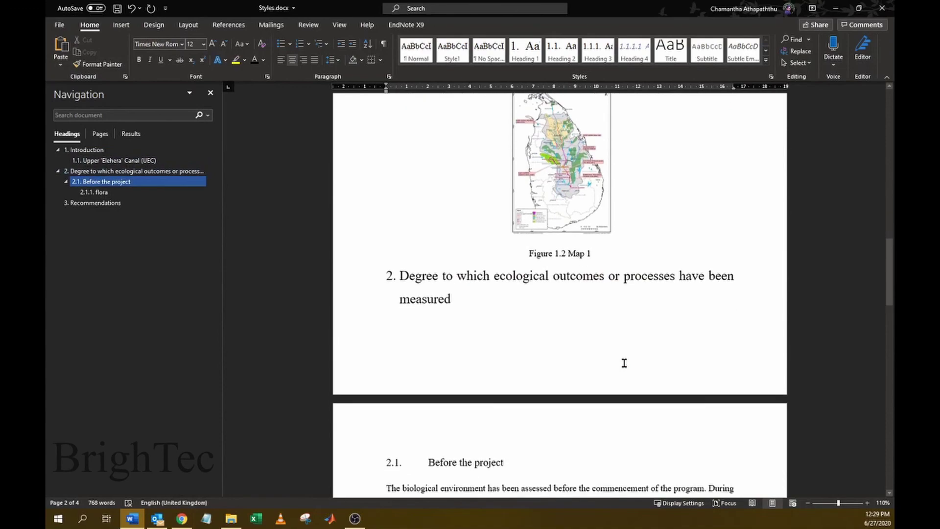
pyautogui.scroll(2, 623, 363)
pyautogui.scroll(3, 617, 365)
pyautogui.scroll(-5, 585, 417)
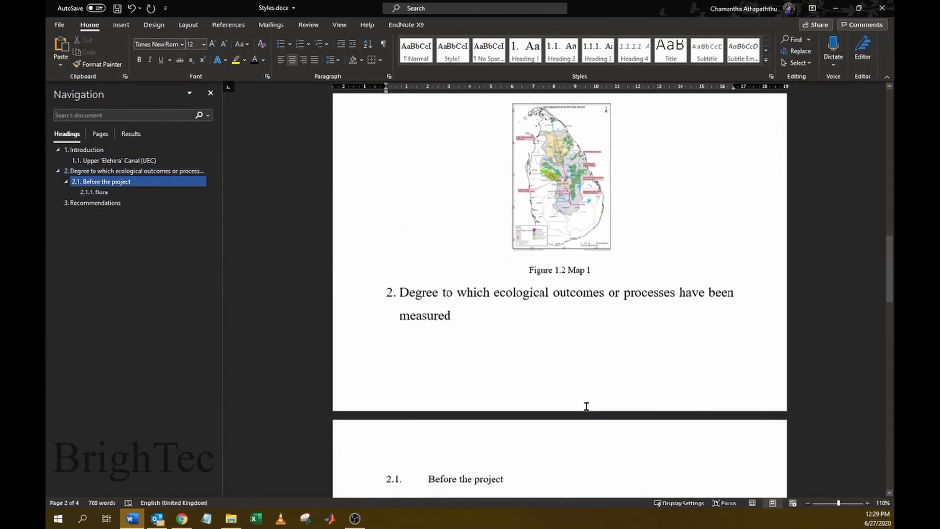
pyautogui.scroll(-6, 586, 405)
pyautogui.scroll(-4, 587, 384)
pyautogui.scroll(-4, 588, 379)
pyautogui.scroll(-3, 589, 382)
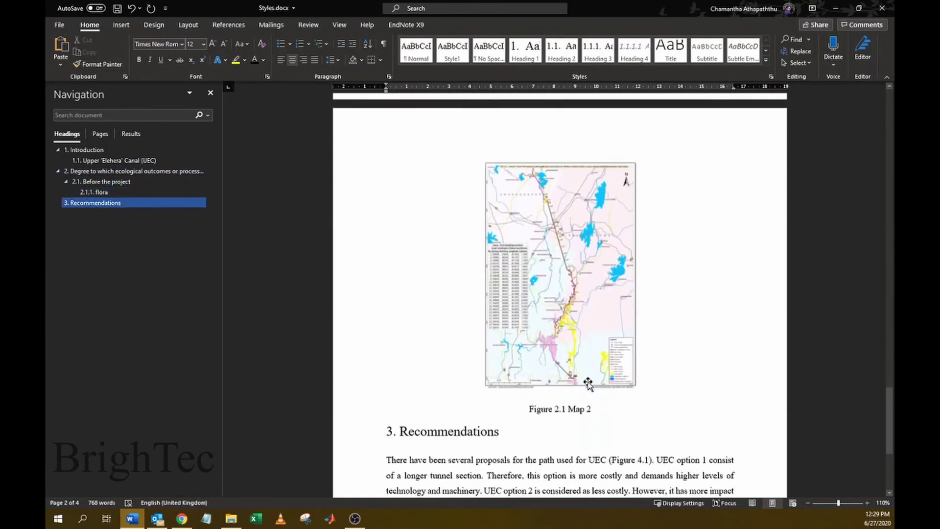
pyautogui.scroll(-5, 600, 383)
pyautogui.scroll(5, 603, 386)
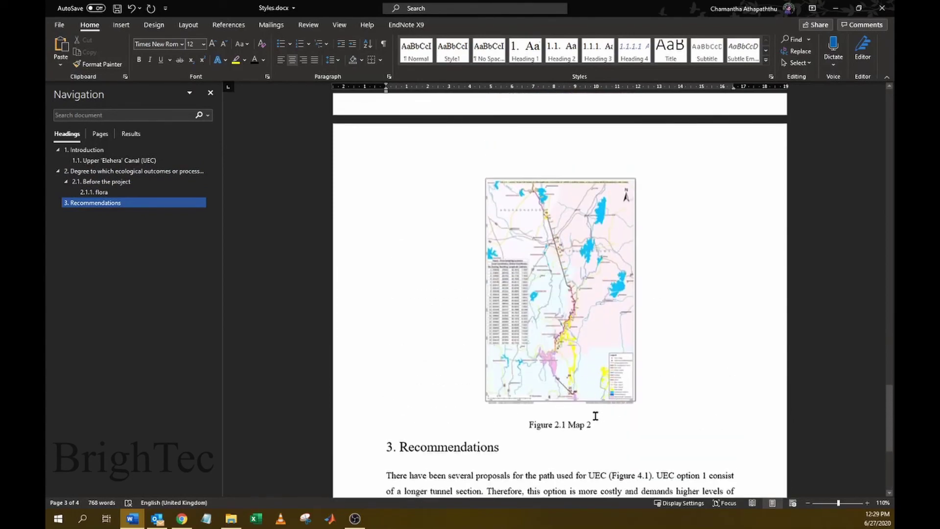
pyautogui.scroll(2, 596, 412)
pyautogui.scroll(5, 595, 414)
pyautogui.scroll(5, 588, 411)
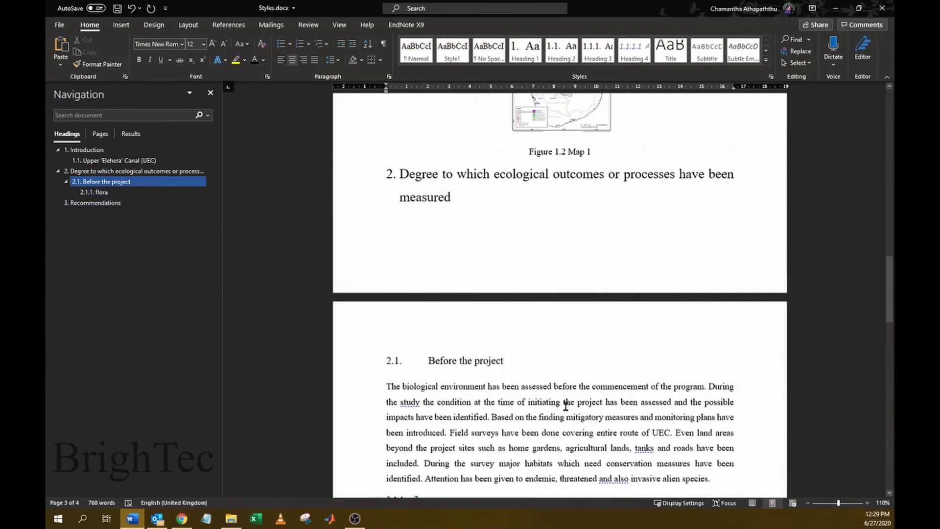
pyautogui.scroll(5, 568, 409)
pyautogui.scroll(-4, 590, 402)
pyautogui.scroll(-2, 583, 387)
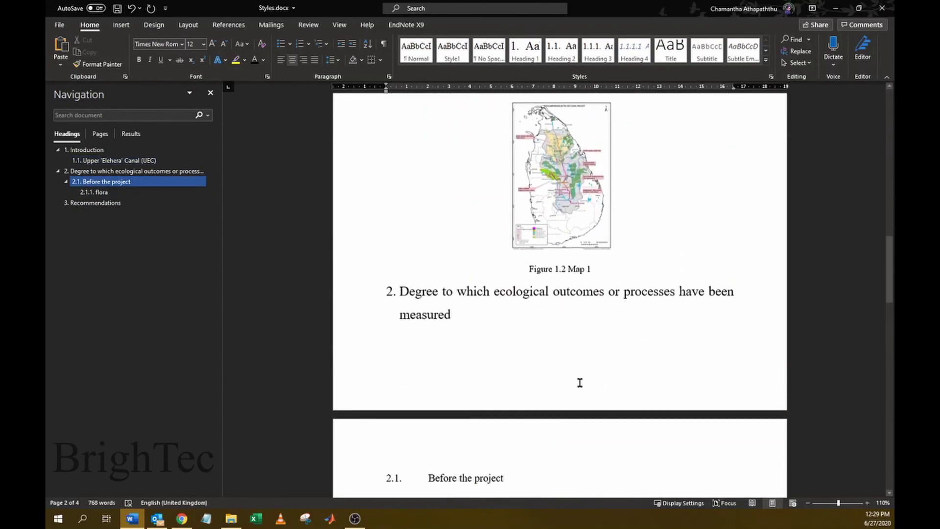
pyautogui.scroll(4, 581, 383)
pyautogui.scroll(4, 585, 406)
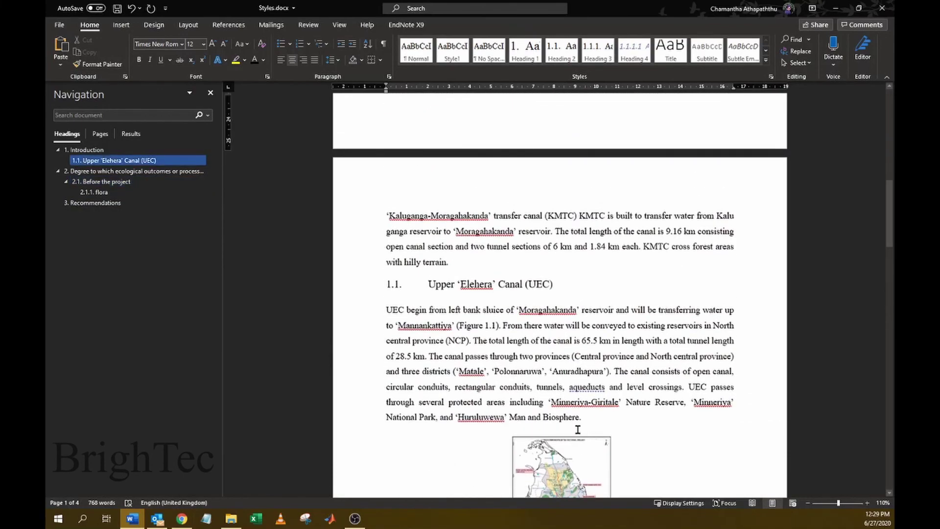
pyautogui.scroll(4, 590, 426)
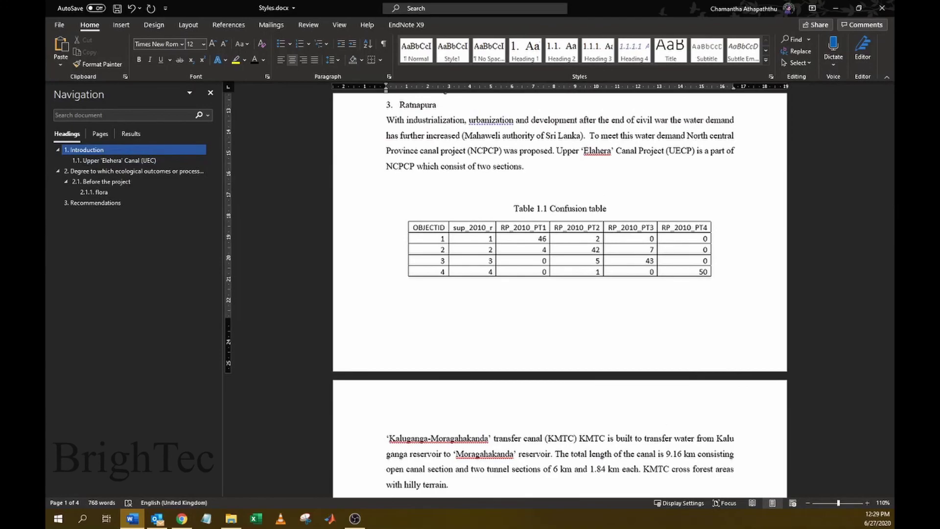